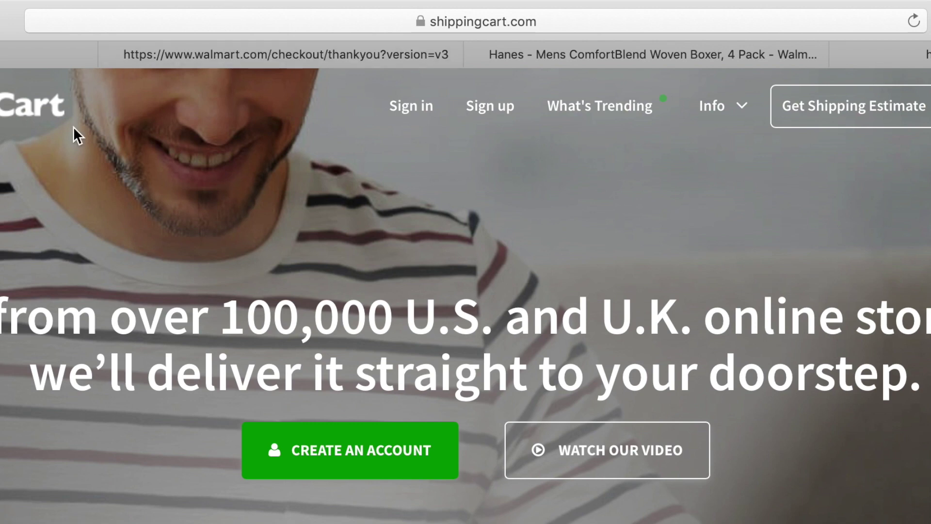
# Step: Select the page address in the browser bar and dismiss the favourites overlay
pyautogui.click(558, 21)
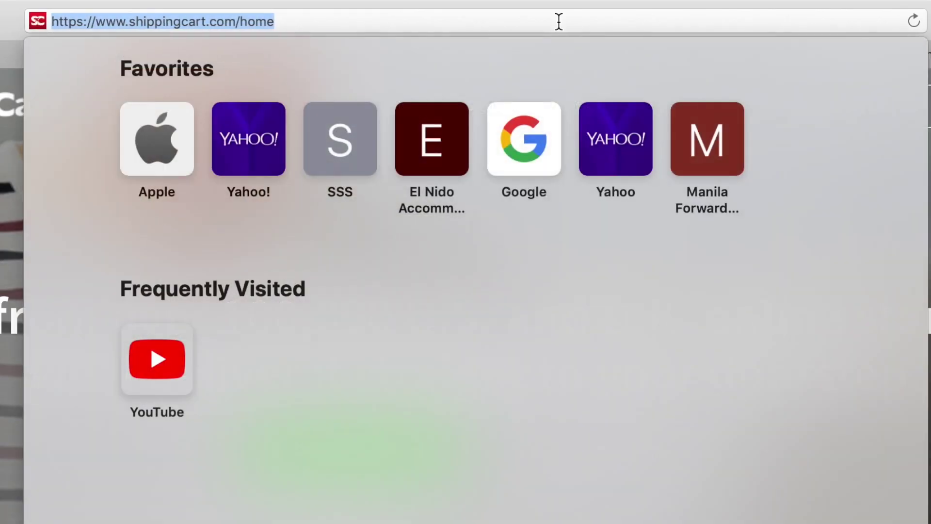
pyautogui.click(321, 22)
pyautogui.moveTo(321, 22); pyautogui.dragTo(58, 33)
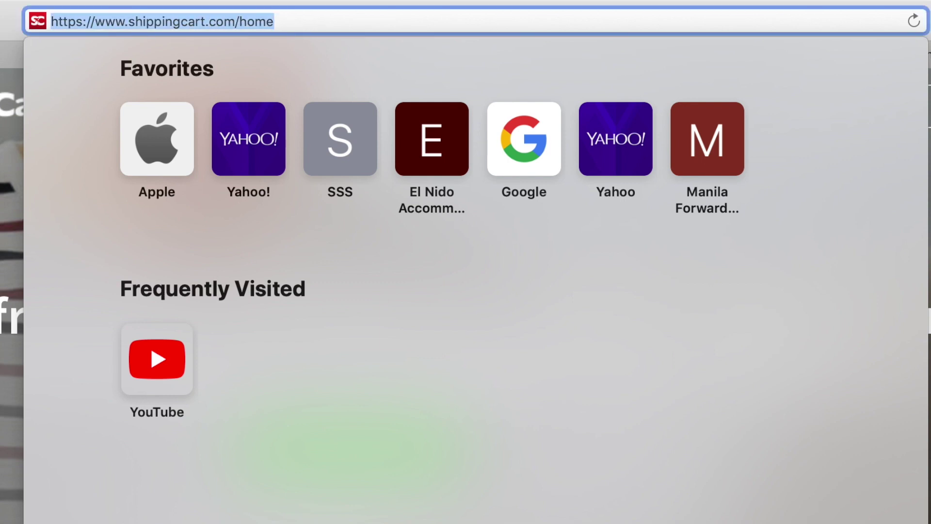
pyautogui.press('Escape')
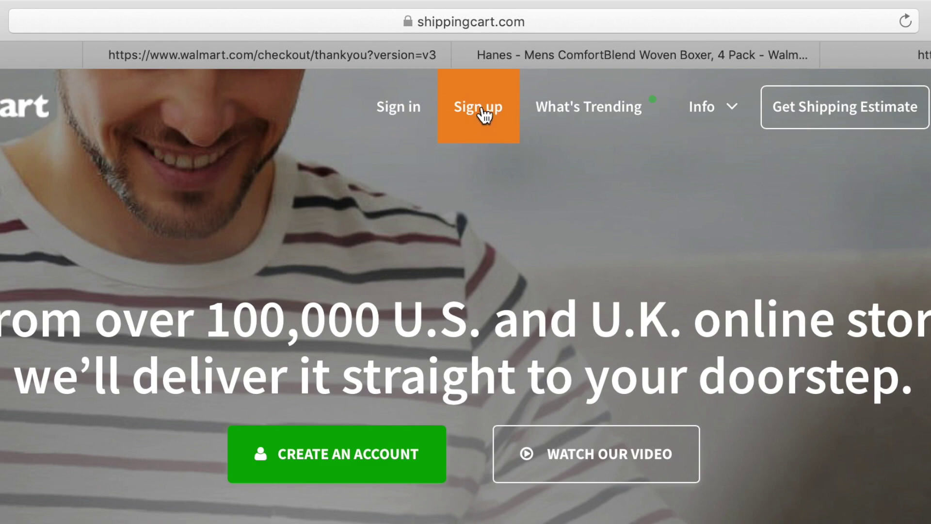
# Step: Open the sign-up form and step through its name, email, password and contact fields
pyautogui.click(484, 115)
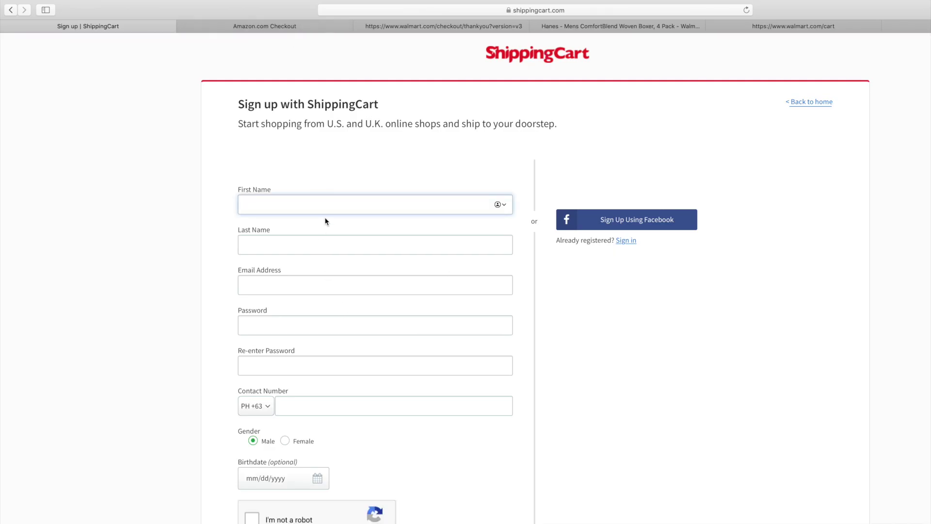
pyautogui.click(305, 241)
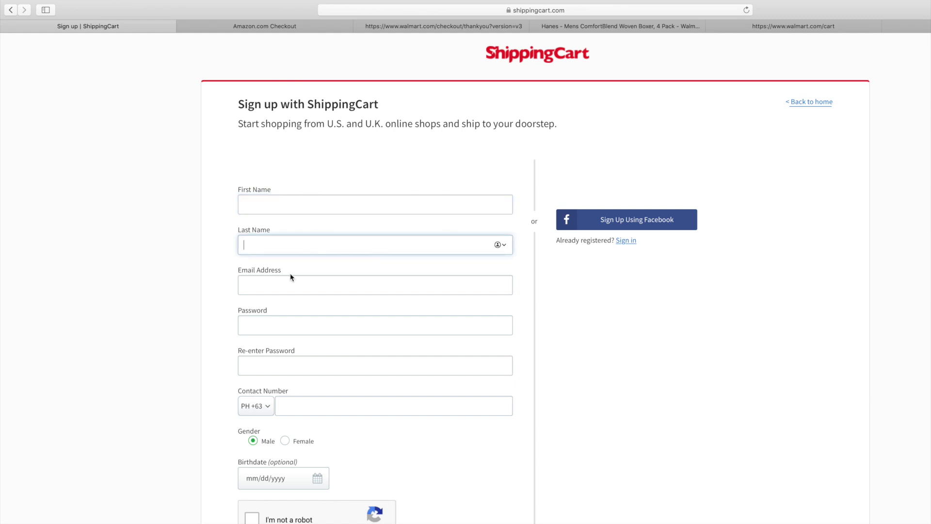
pyautogui.click(292, 280)
pyautogui.scroll(-1, 297, 310)
pyautogui.scroll(-1, 297, 310)
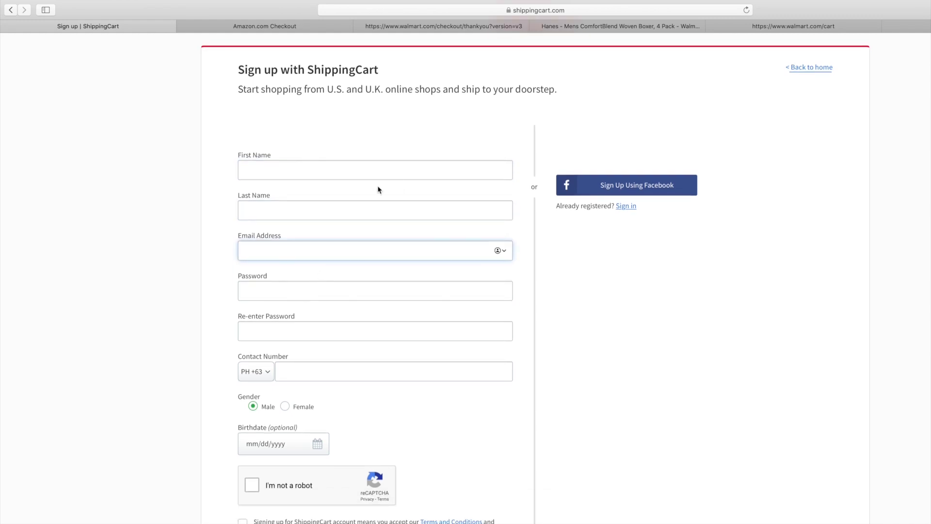
pyautogui.click(271, 293)
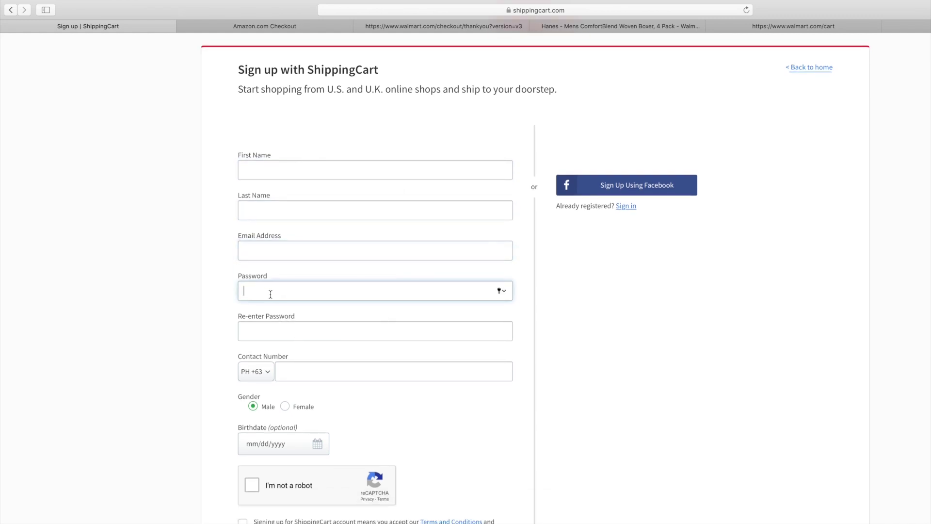
pyautogui.click(275, 334)
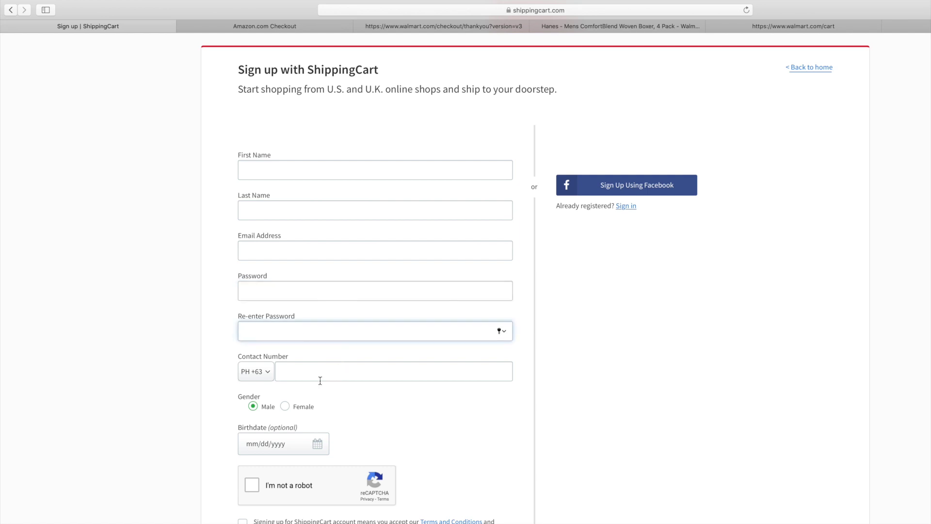
pyautogui.click(429, 367)
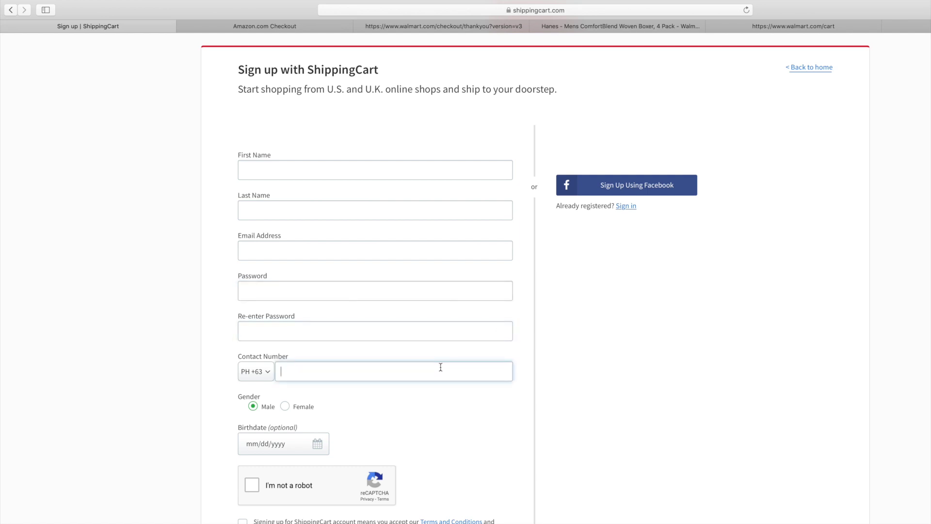
pyautogui.scroll(-3, 440, 367)
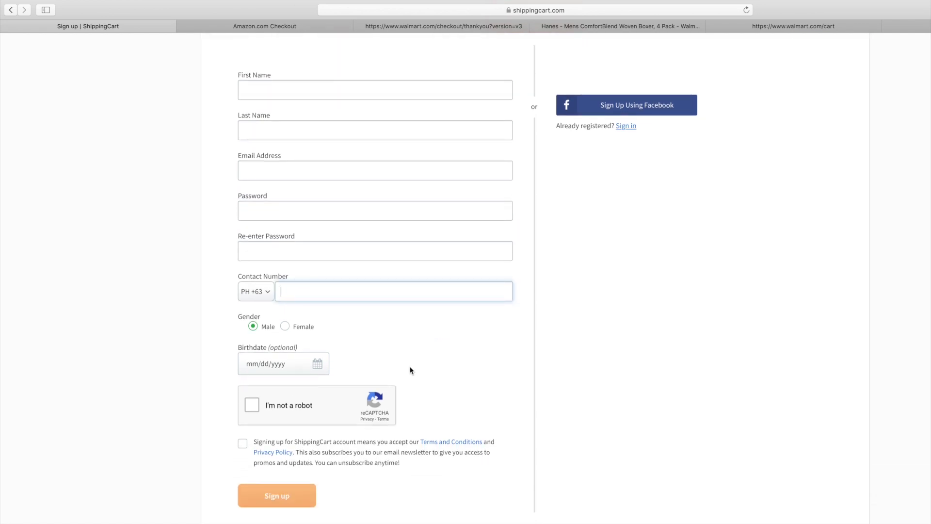
# Step: Choose Female, check the birthdate calendar, try reCAPTCHA, and accept the terms and conditions
pyautogui.click(286, 327)
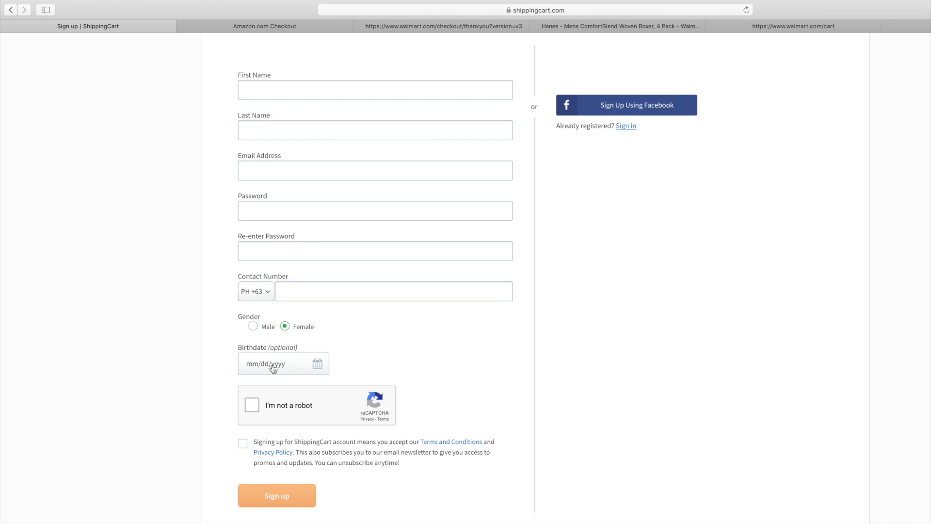
pyautogui.click(308, 370)
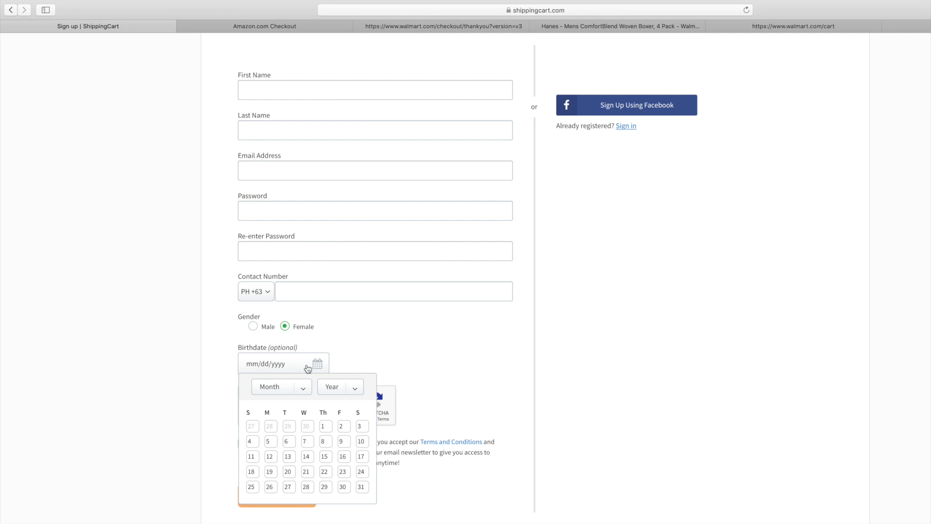
pyautogui.click(381, 361)
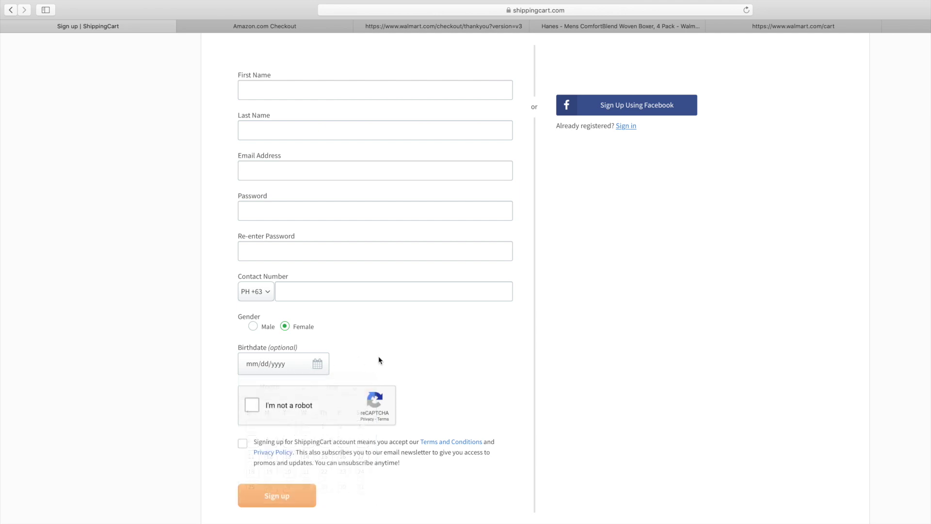
pyautogui.click(252, 405)
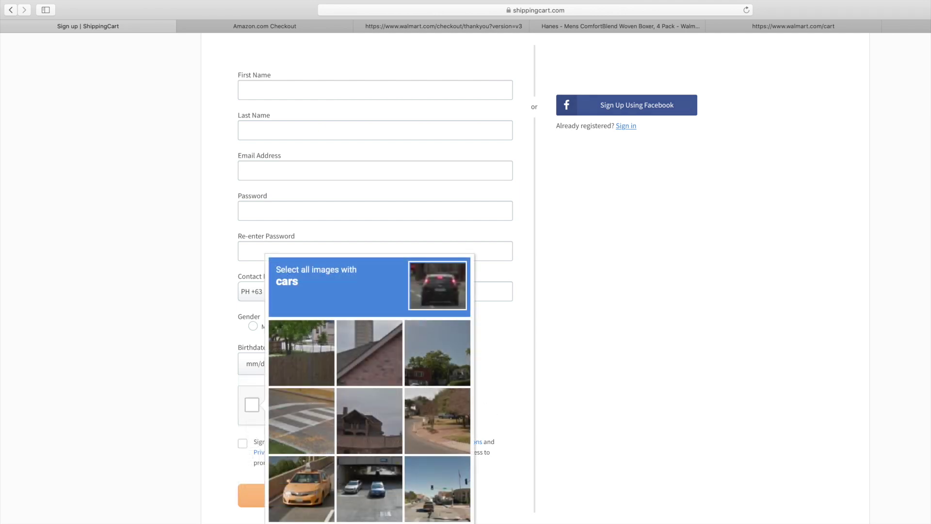
pyautogui.click(594, 342)
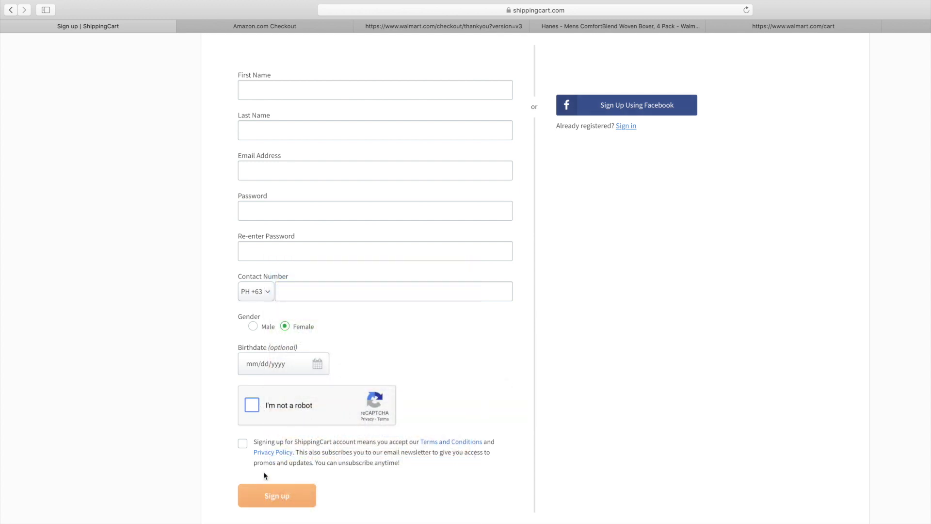
pyautogui.click(242, 444)
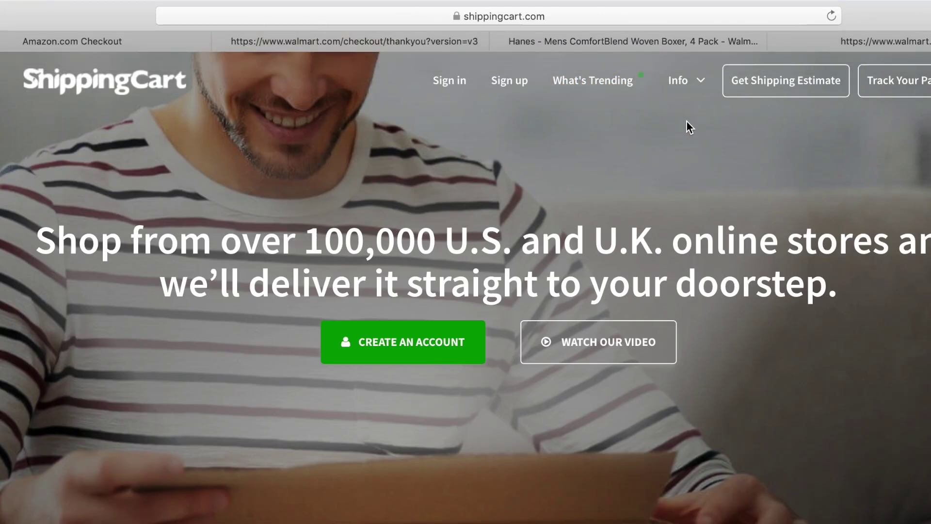
# Step: Sign in with the saved account credentials to land on the empty cart
pyautogui.click(451, 88)
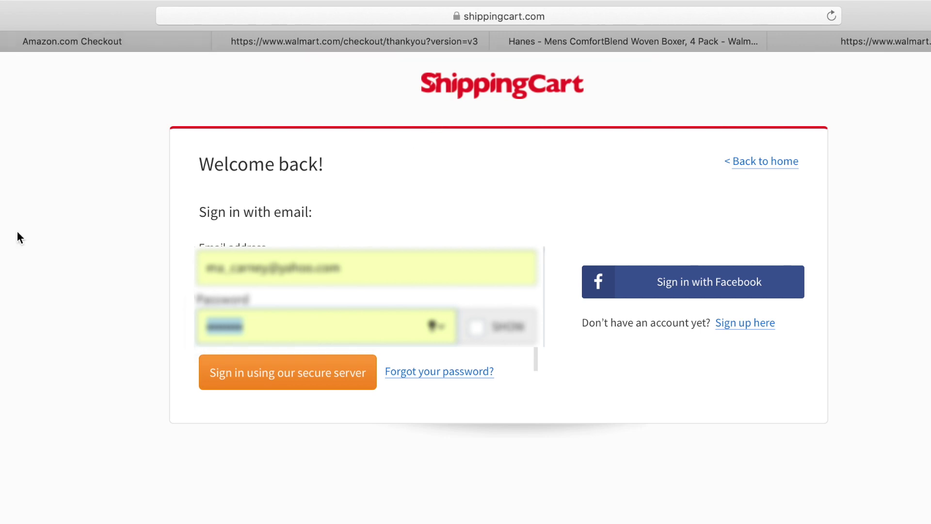
pyautogui.click(273, 377)
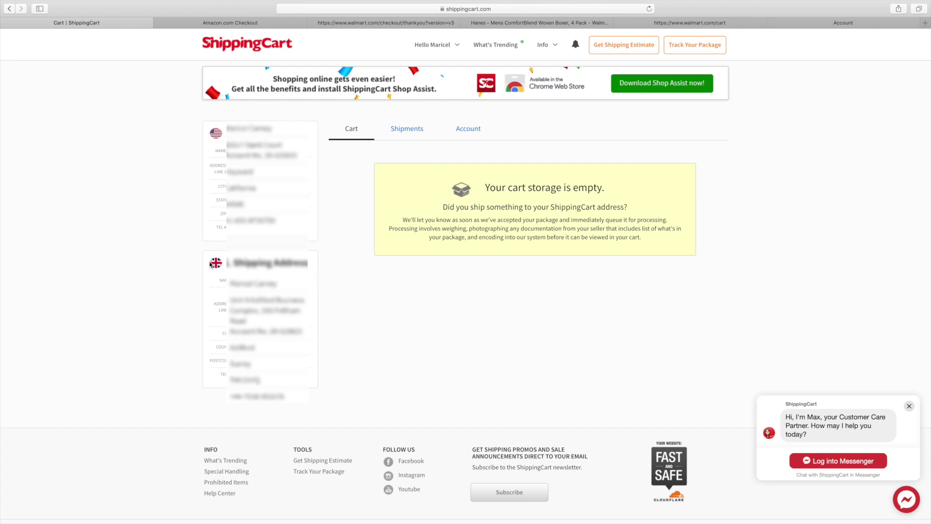
# Step: Highlight and clear text in the UK address card, then show the Shipments list
pyautogui.moveTo(213, 266); pyautogui.dragTo(226, 264)
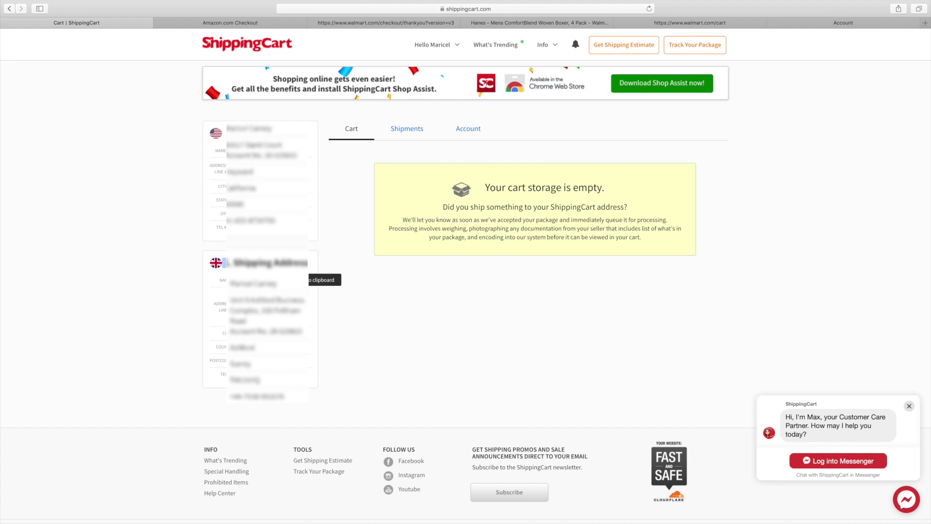
pyautogui.moveTo(219, 327); pyautogui.dragTo(223, 381)
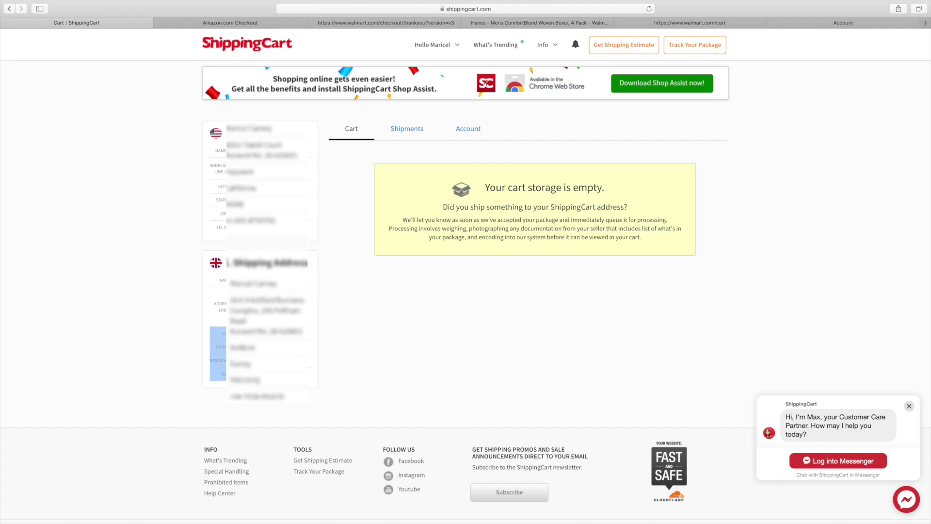
pyautogui.click(355, 355)
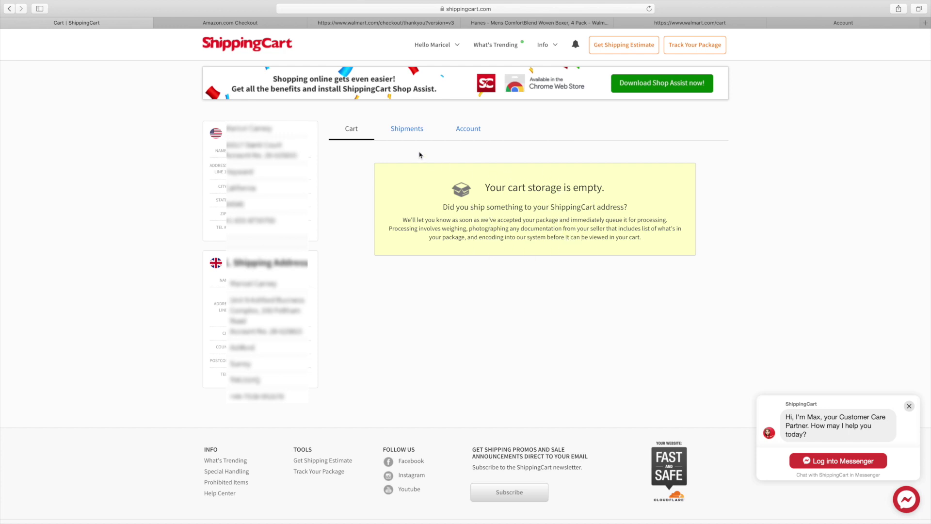
pyautogui.click(401, 130)
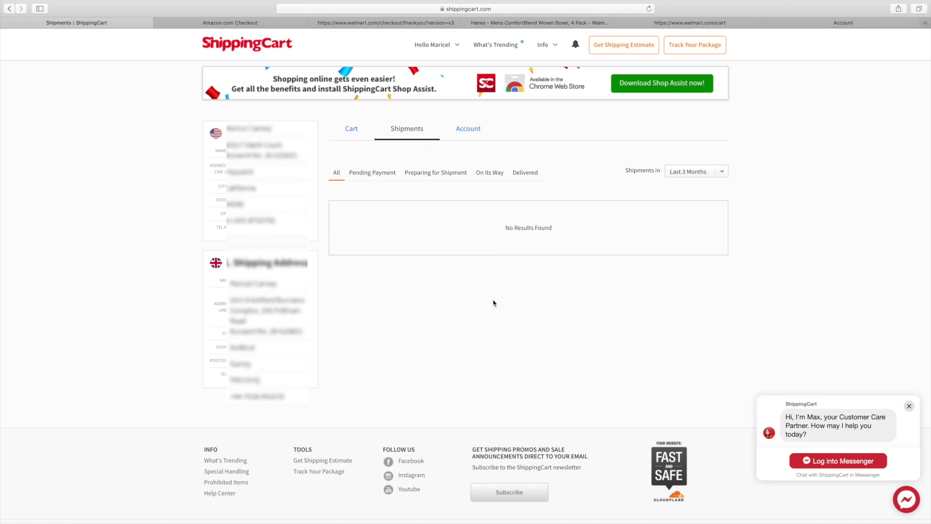
# Step: Filter shipments to Preparing for Shipment, view the Address Book, then go to the shipping estimator
pyautogui.click(422, 174)
pyautogui.click(466, 135)
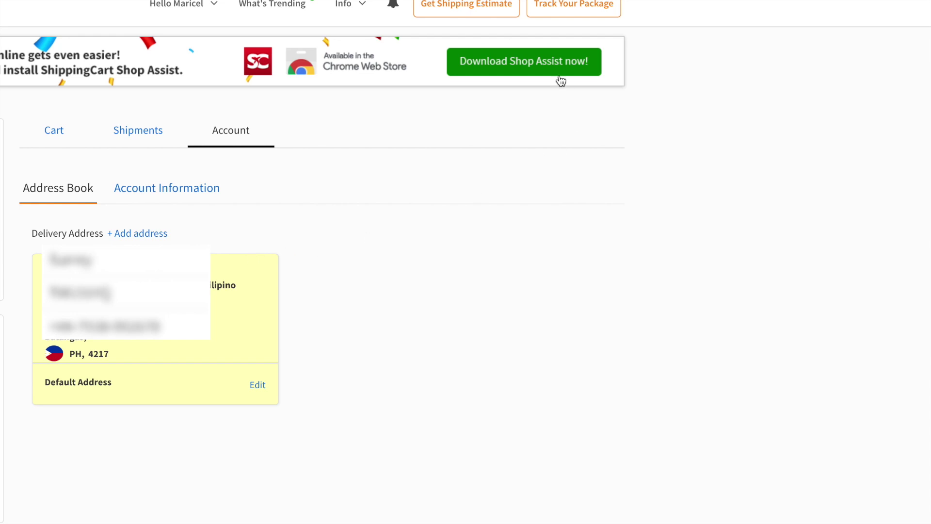
pyautogui.click(468, 10)
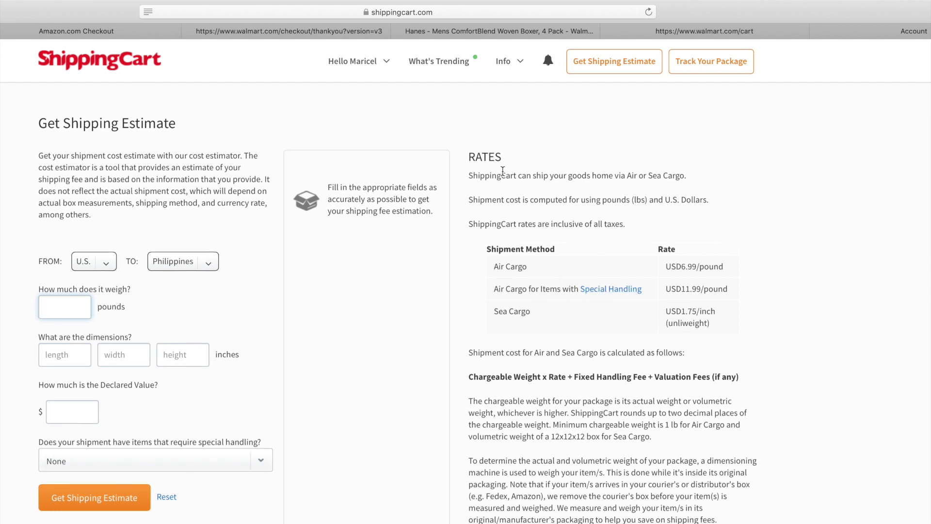
# Step: Highlight the RATES heading and the Air Cargo, Special Handling and Sea Cargo rate rows
pyautogui.moveTo(469, 156); pyautogui.dragTo(524, 157)
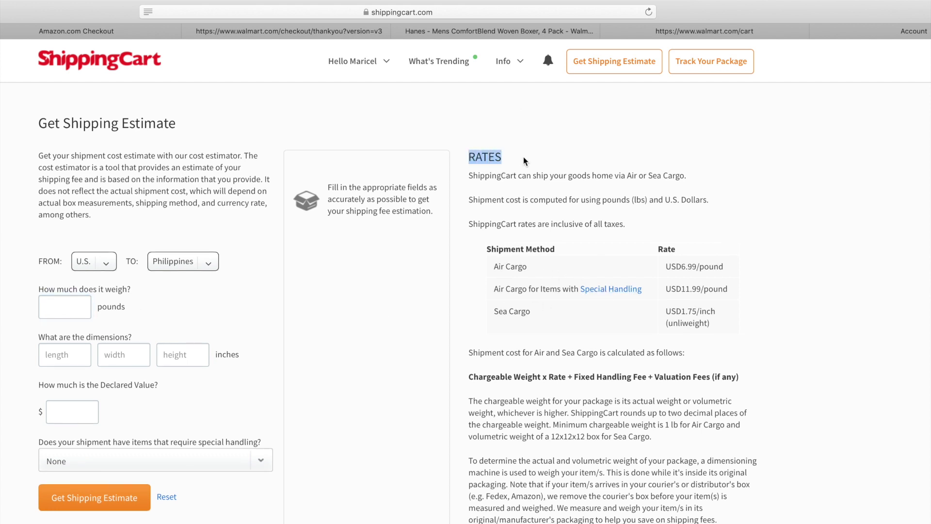
pyautogui.moveTo(531, 267); pyautogui.dragTo(478, 266)
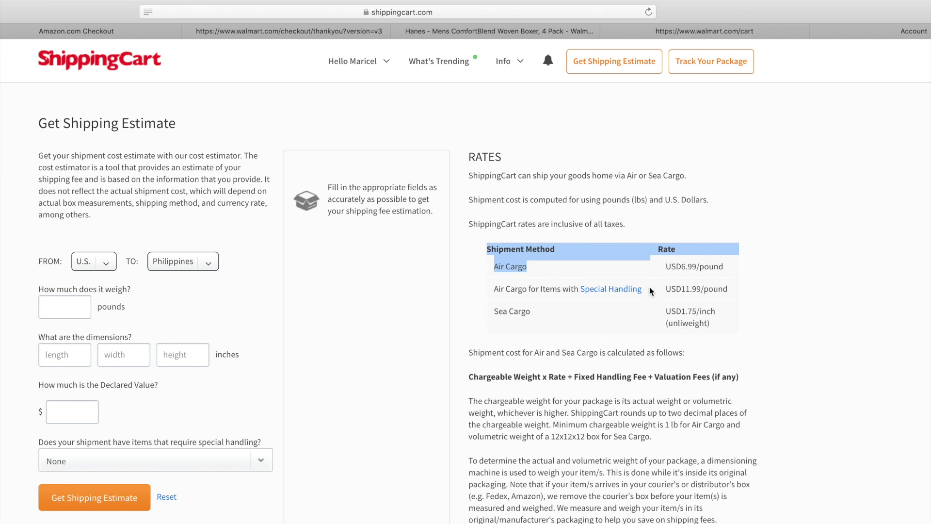
pyautogui.moveTo(649, 287); pyautogui.dragTo(492, 291)
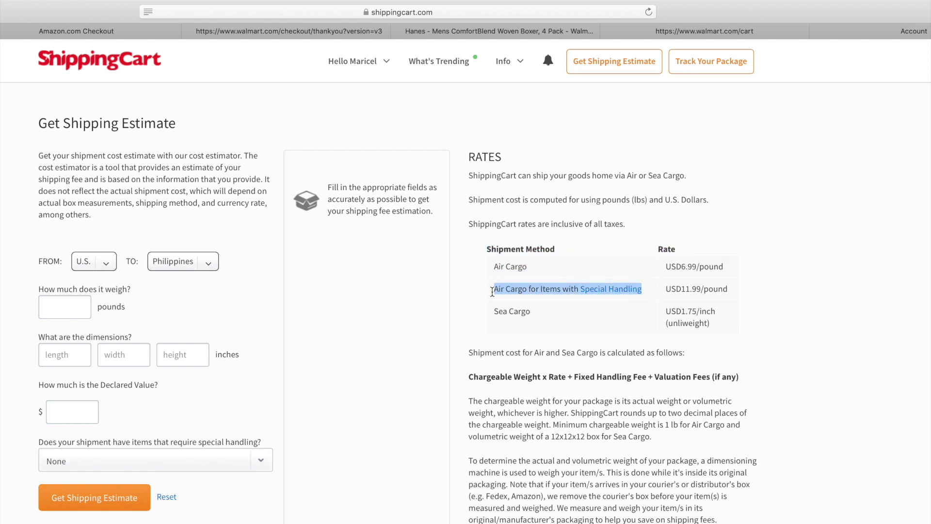
pyautogui.click(628, 344)
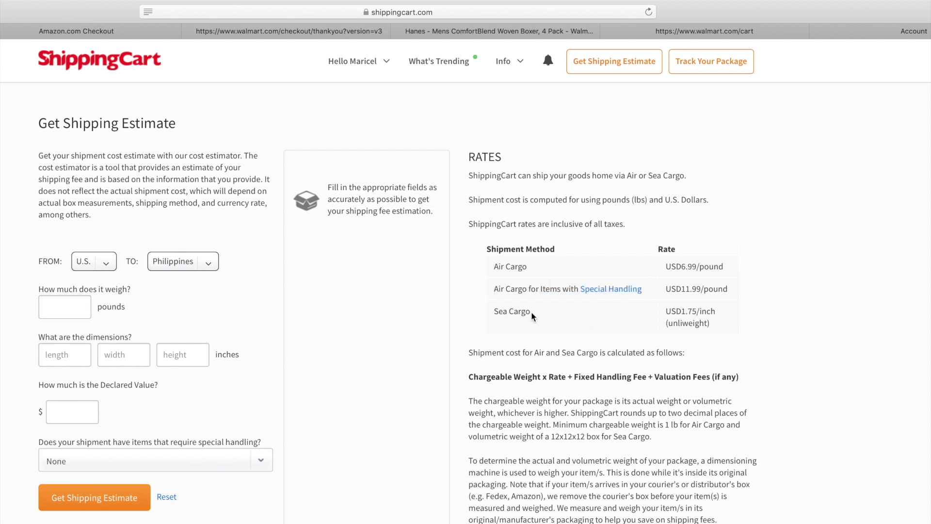
pyautogui.moveTo(534, 316); pyautogui.dragTo(485, 315)
pyautogui.click(731, 320)
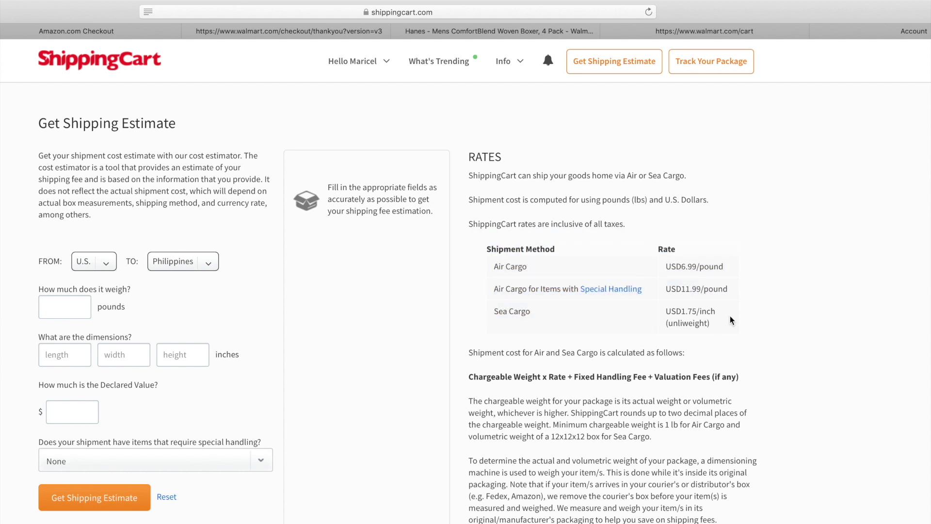
pyautogui.moveTo(505, 308); pyautogui.dragTo(485, 311)
pyautogui.click(534, 316)
pyautogui.moveTo(657, 313); pyautogui.dragTo(881, 334)
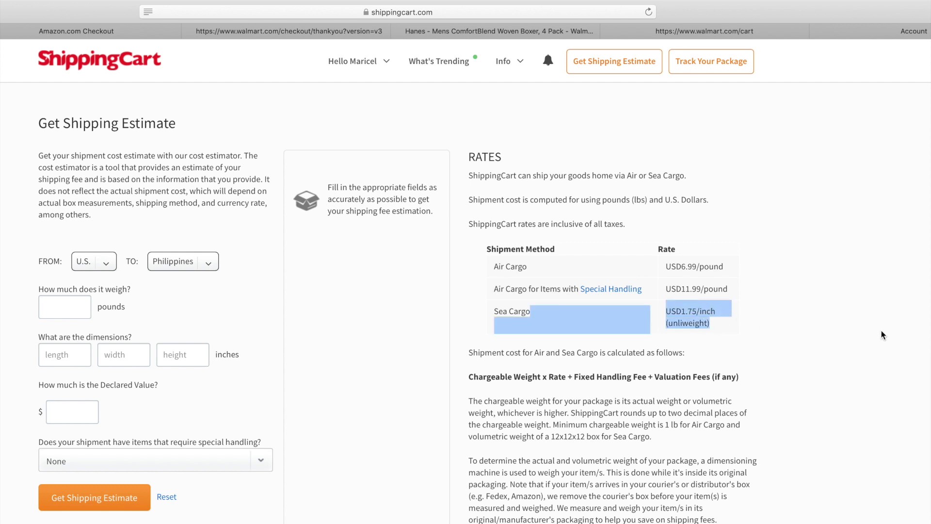
pyautogui.click(886, 331)
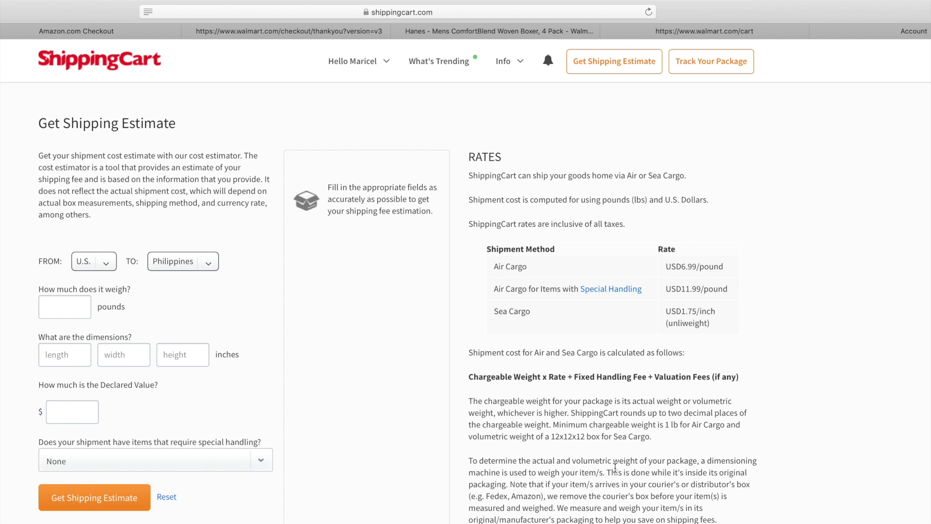
# Step: Highlight the minimum chargeable weight rule and the Sea Cargo 12x12x12 box minimum
pyautogui.scroll(-1, 615, 468)
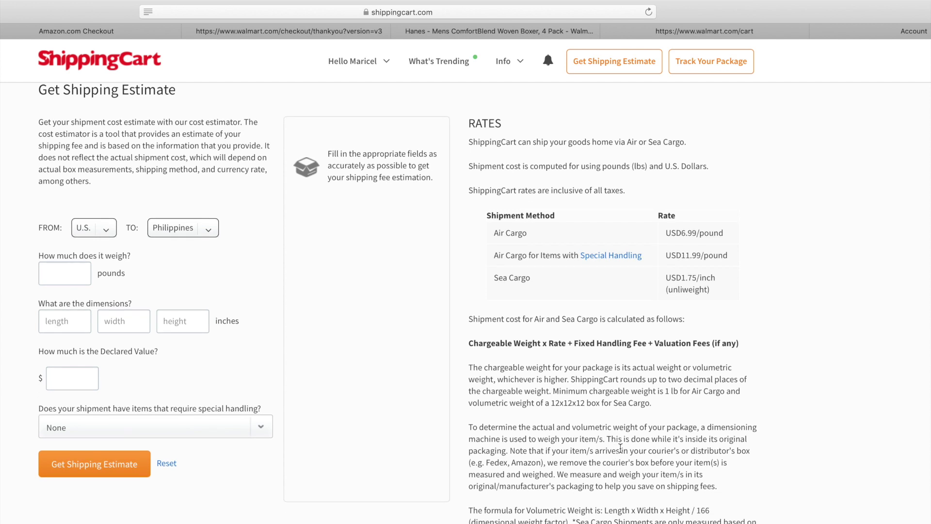
pyautogui.scroll(-1, 630, 398)
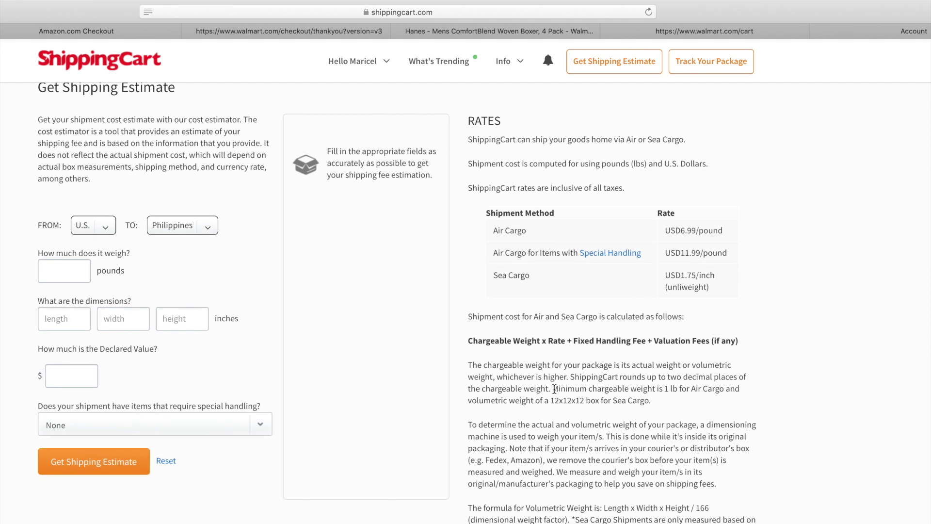
pyautogui.moveTo(552, 391); pyautogui.dragTo(747, 394)
pyautogui.moveTo(469, 401); pyautogui.dragTo(622, 408)
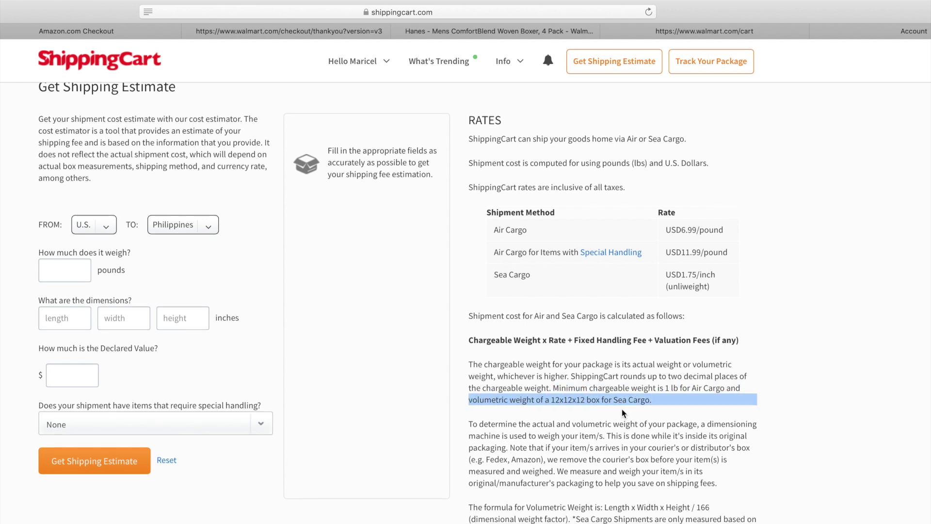
# Step: Keep U.S. as the origin and Philippines as the destination
pyautogui.scroll(2, 291, 291)
pyautogui.click(102, 266)
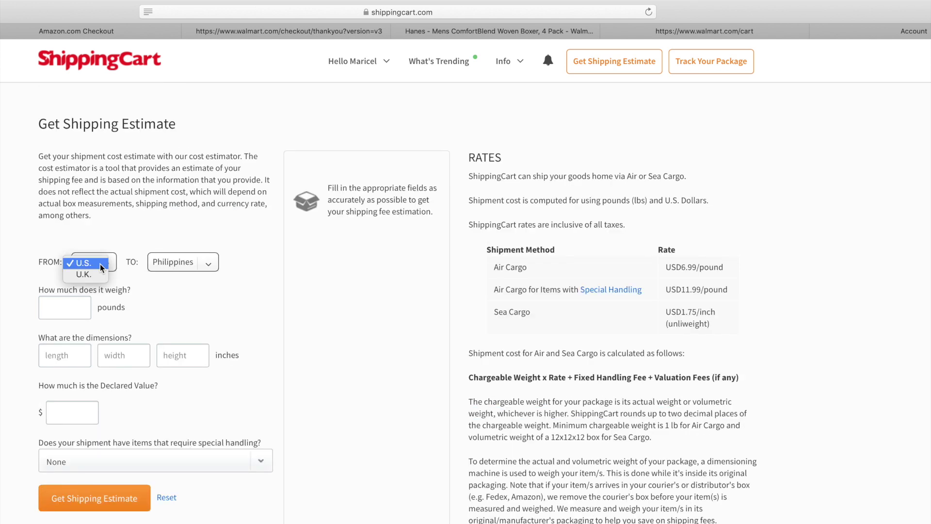
pyautogui.click(101, 264)
pyautogui.click(208, 263)
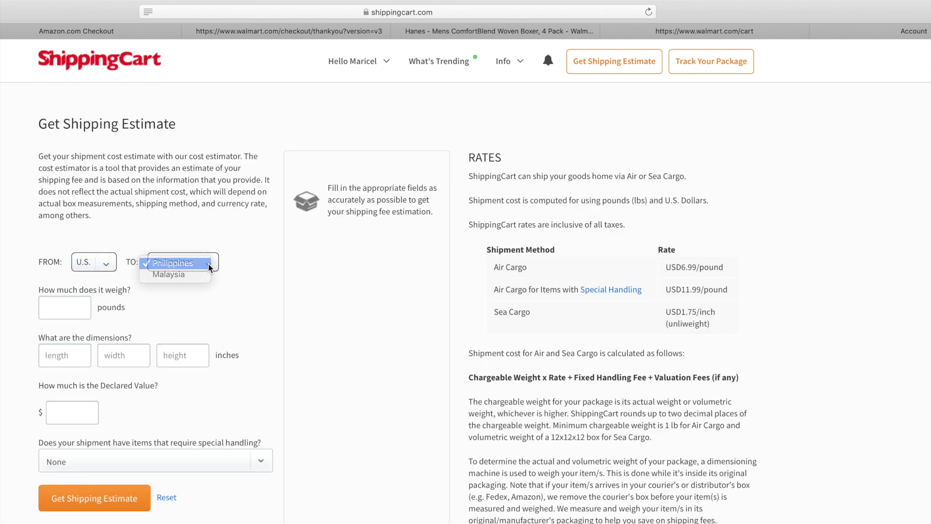
pyautogui.click(209, 263)
# Step: Enter a weight of 20 and initial dimensions of 24, 20 and 24
pyautogui.click(56, 310)
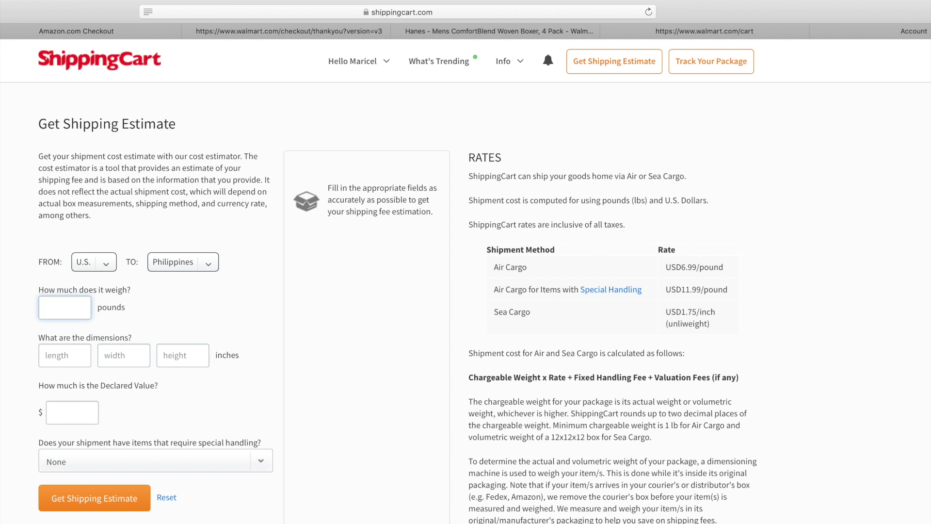
pyautogui.write('20')
pyautogui.click(71, 356)
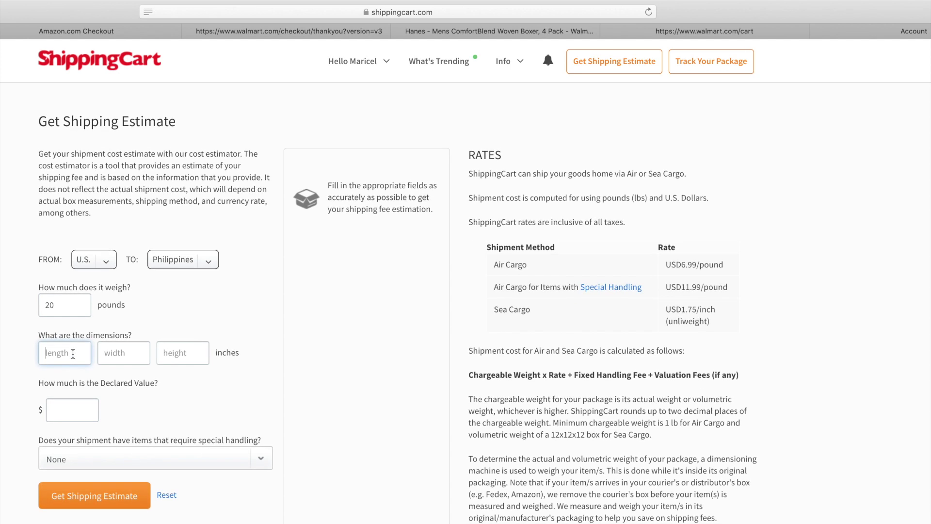
pyautogui.write('2')
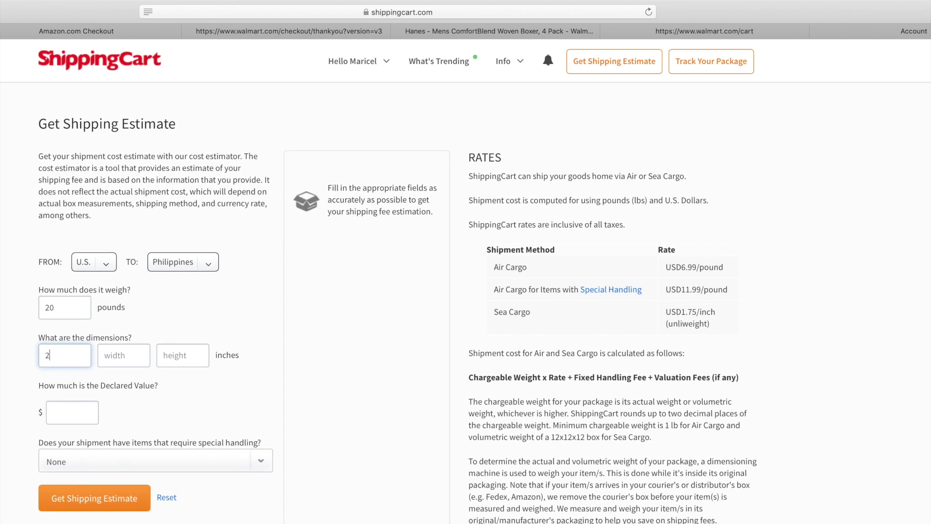
pyautogui.write('4')
pyautogui.click(113, 355)
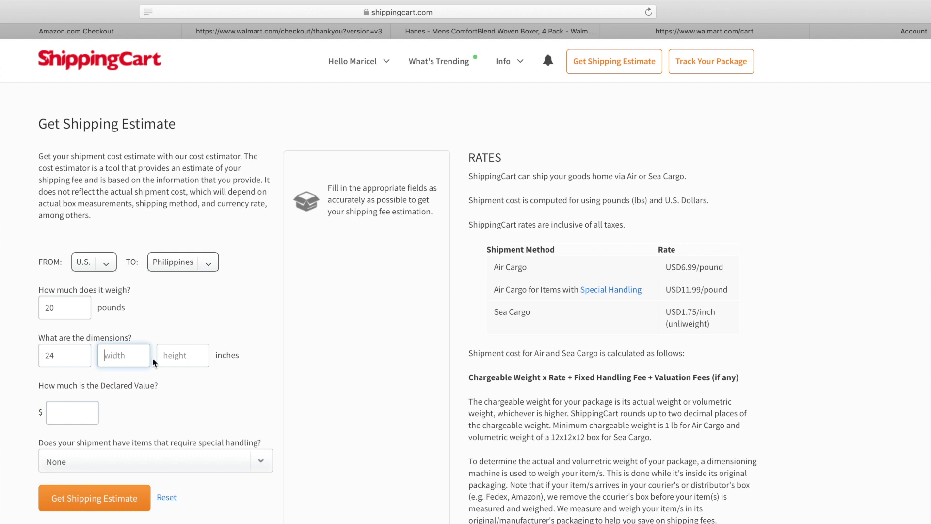
pyautogui.write('22')
pyautogui.press('BackSpace')
pyautogui.press('BackSpace')
pyautogui.write('20')
pyautogui.click(179, 356)
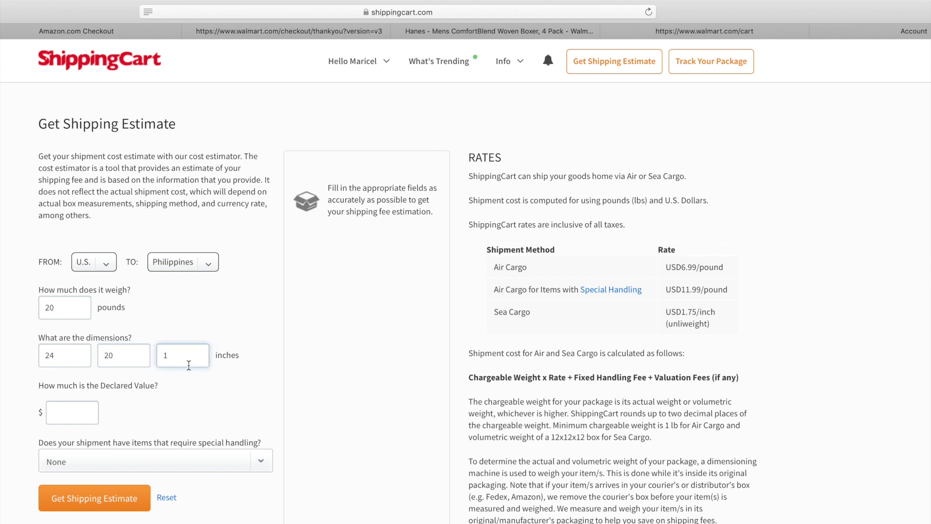
pyautogui.write('24')
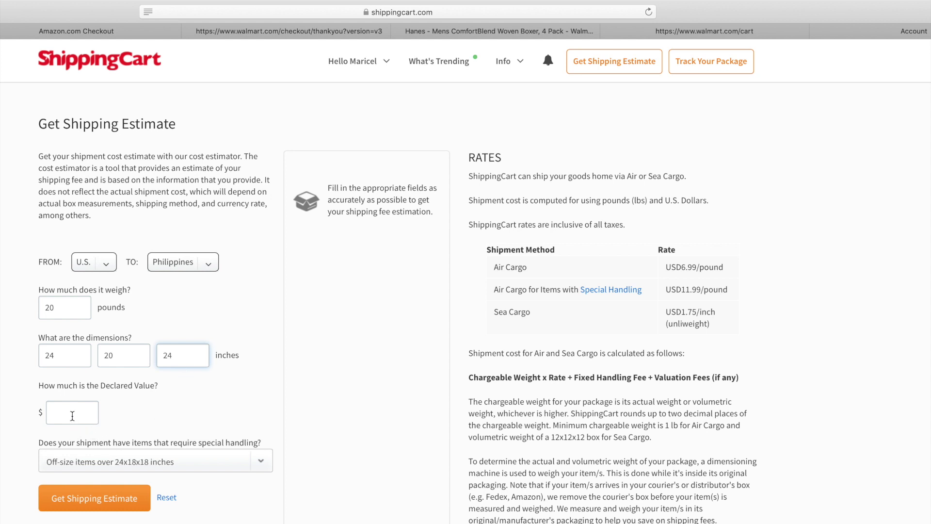
# Step: Enter a declared value of 100
pyautogui.click(71, 415)
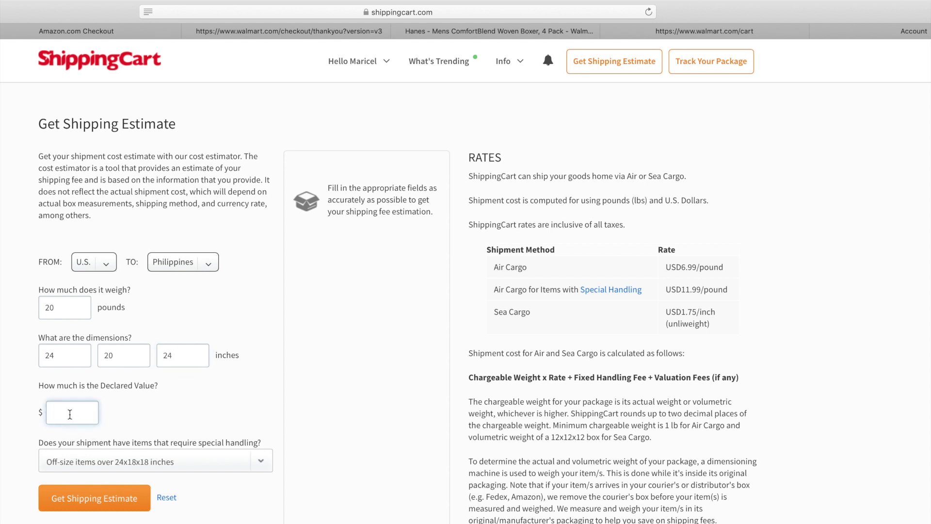
pyautogui.write('1')
pyautogui.scroll(-1, 70, 414)
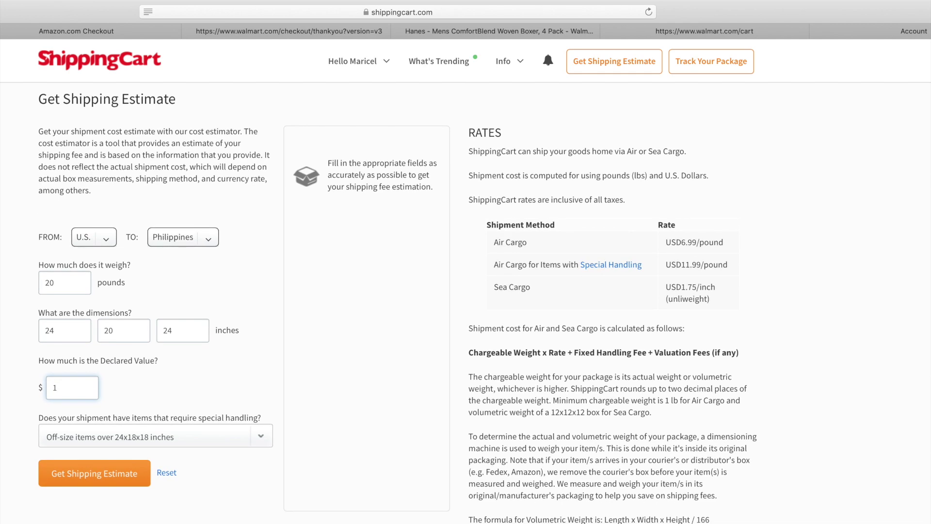
pyautogui.write('00')
# Step: Correct the dimensions to 24 x 18 x 18 inches and request the shipping estimate
pyautogui.click(55, 330)
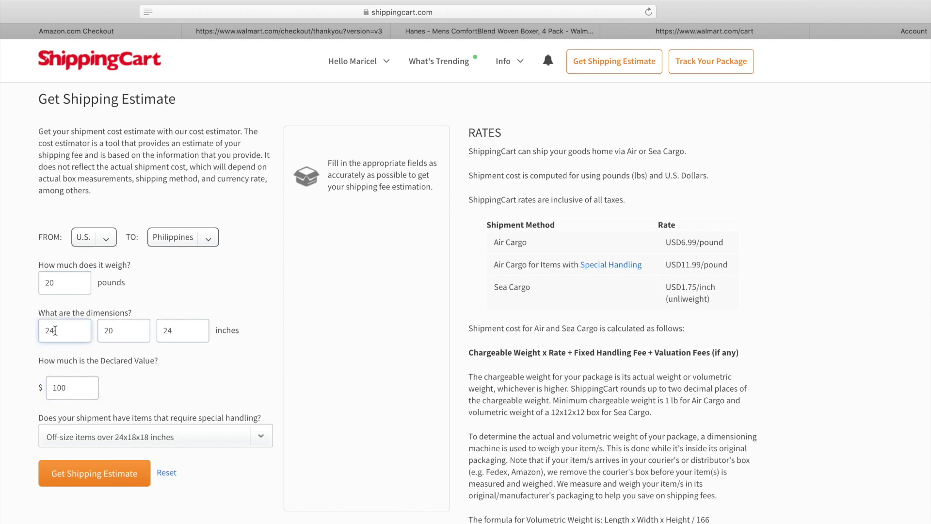
pyautogui.moveTo(54, 330); pyautogui.dragTo(35, 332)
pyautogui.write('24')
pyautogui.press('Tab')
pyautogui.write('1')
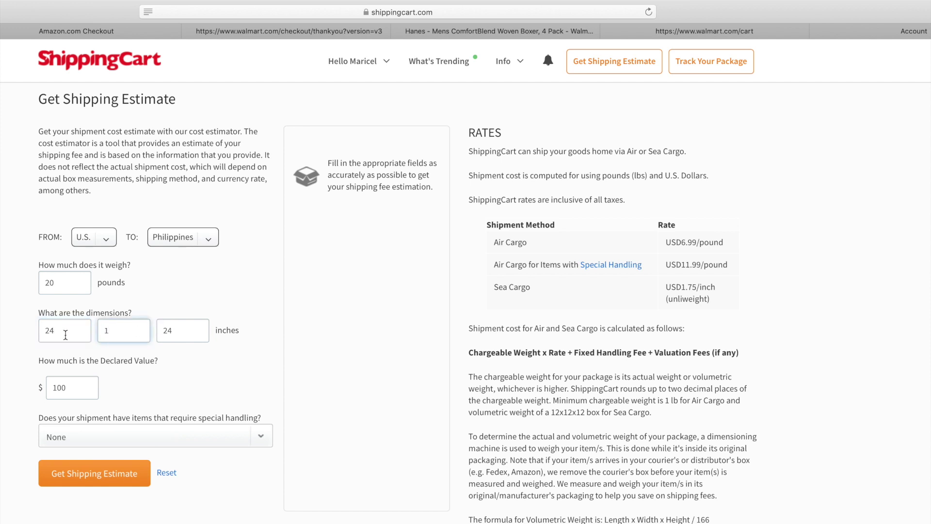
pyautogui.write('8')
pyautogui.press('Tab')
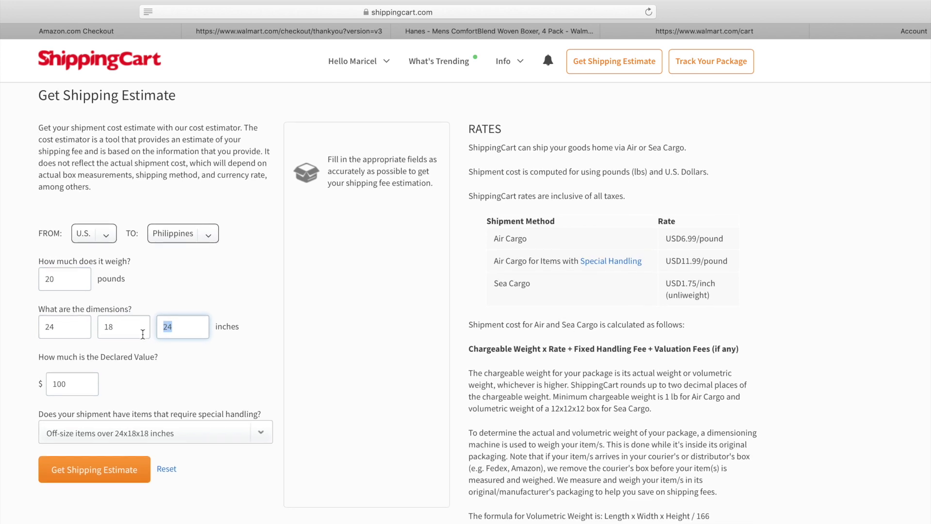
pyautogui.write('18')
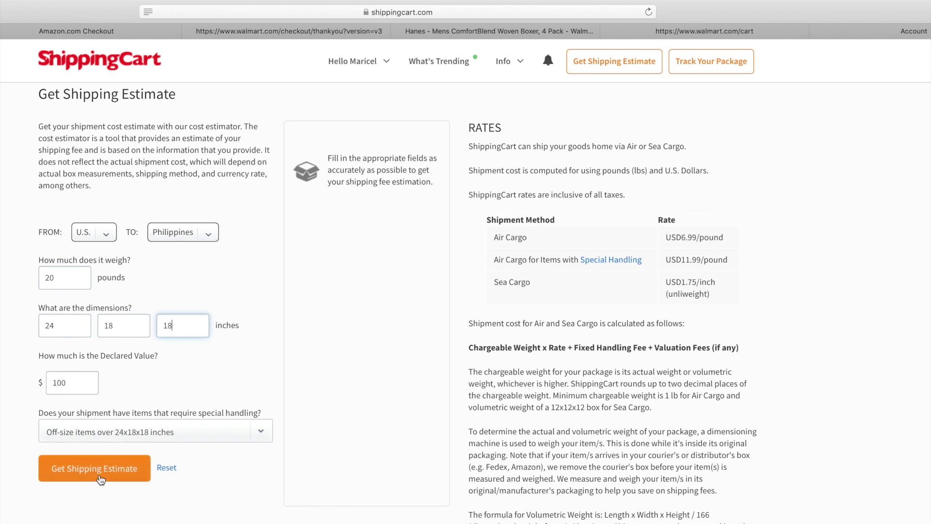
pyautogui.click(101, 479)
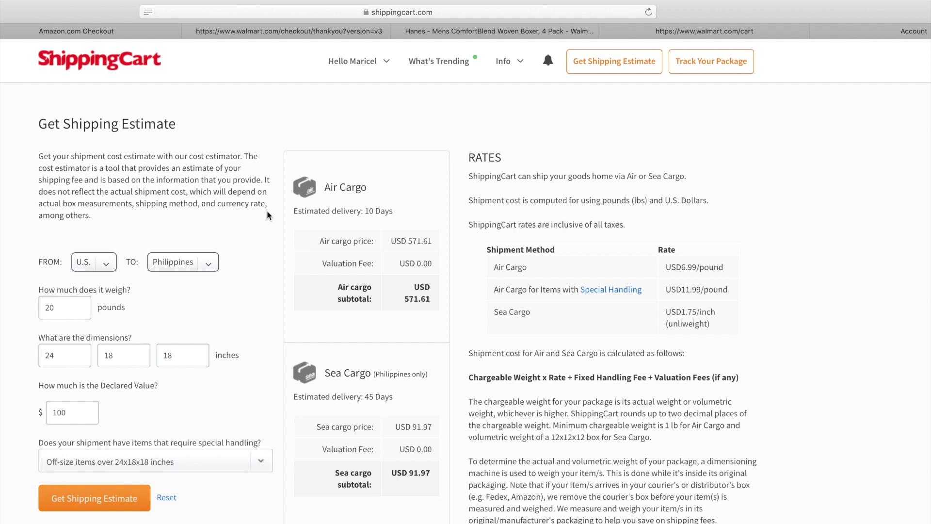
# Step: Highlight the Air Cargo USD 571.61 and Sea Cargo USD 91.97 estimate blocks
pyautogui.moveTo(318, 187); pyautogui.dragTo(435, 313)
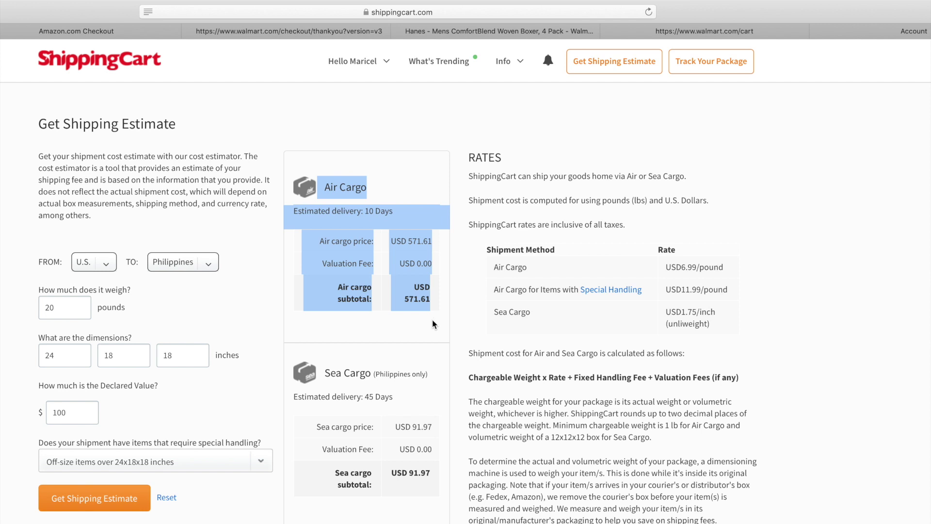
pyautogui.moveTo(285, 372); pyautogui.dragTo(427, 509)
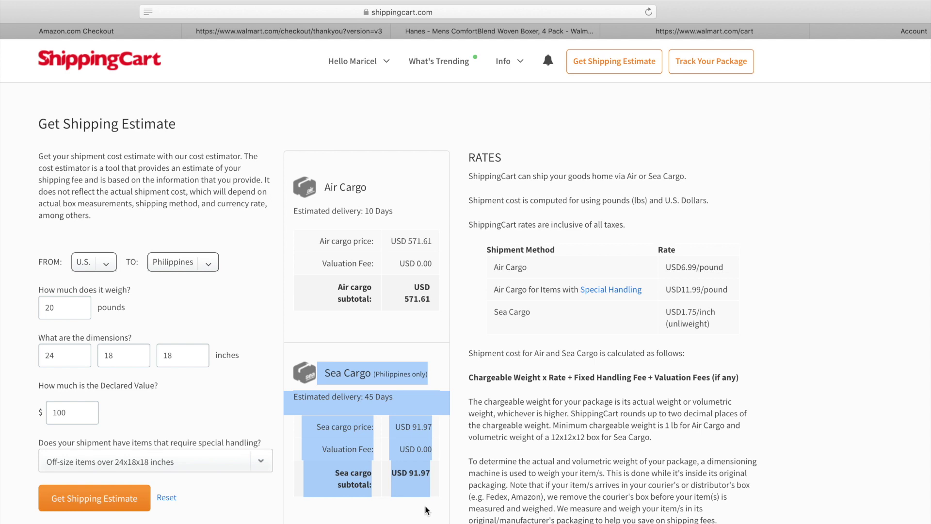
pyautogui.click(426, 509)
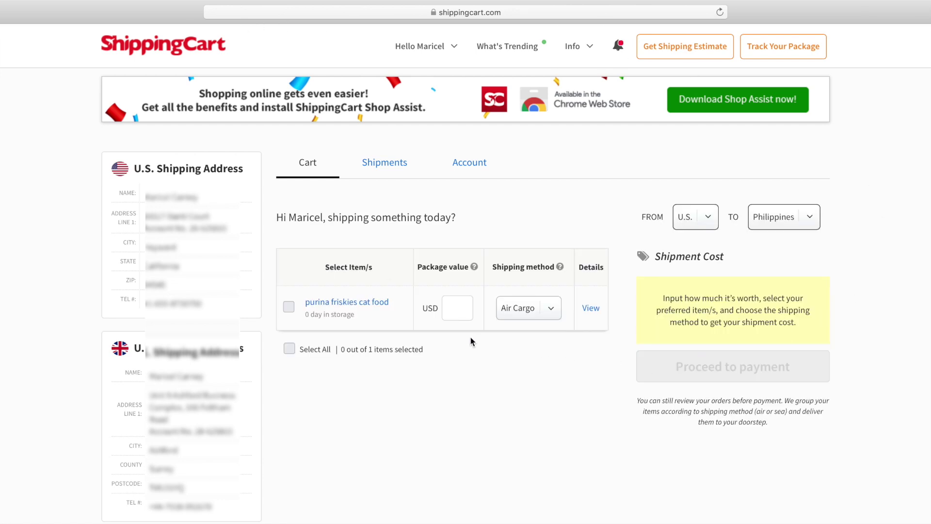
# Step: Enter 11.75 as the cat food package value and keep Air Cargo shipping
pyautogui.click(451, 313)
pyautogui.write('11.')
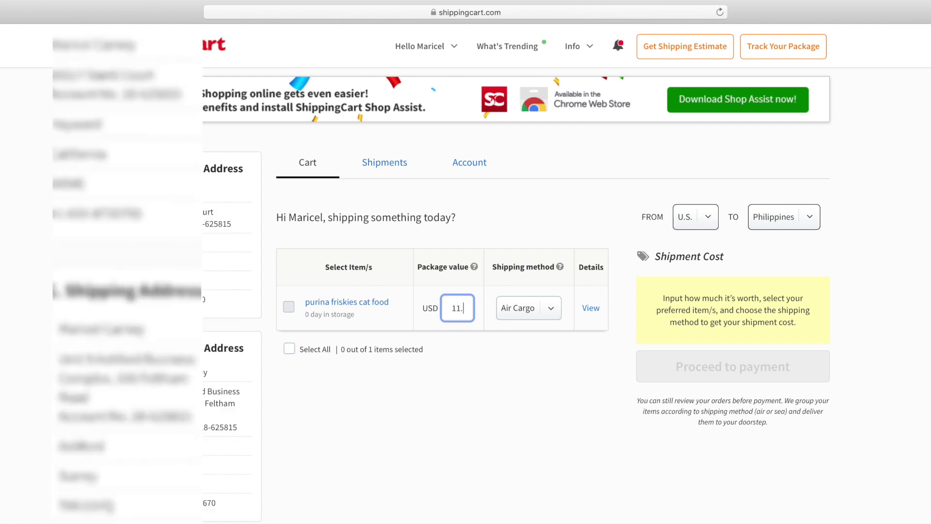
pyautogui.write('75')
pyautogui.click(528, 308)
pyautogui.click(542, 336)
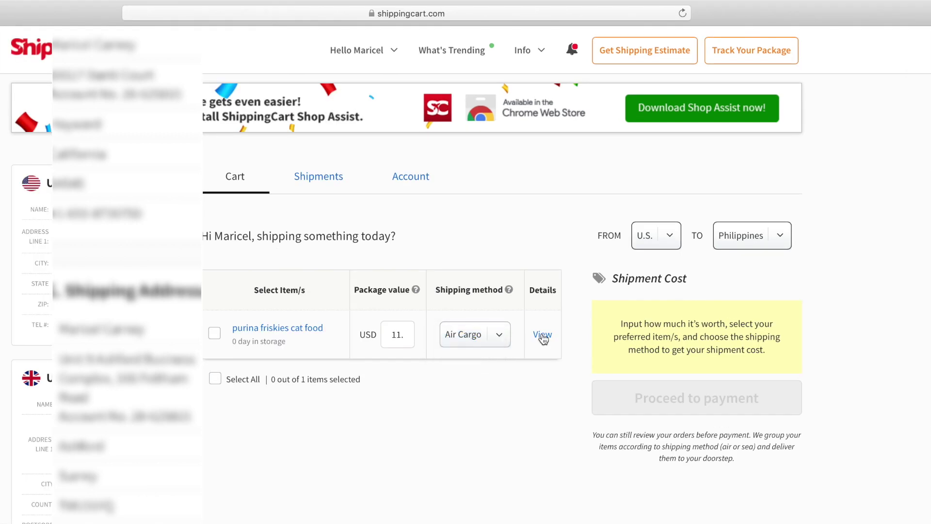
# Step: View the cat food item's details: 20.8 x 14 x 5.8 inches, 16.25 lbs
pyautogui.click(541, 335)
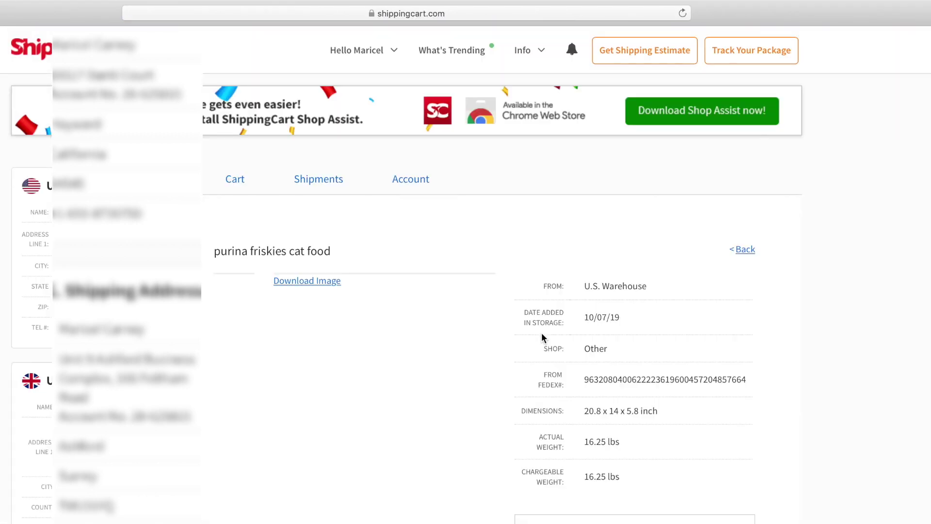
pyautogui.scroll(-3, 792, 406)
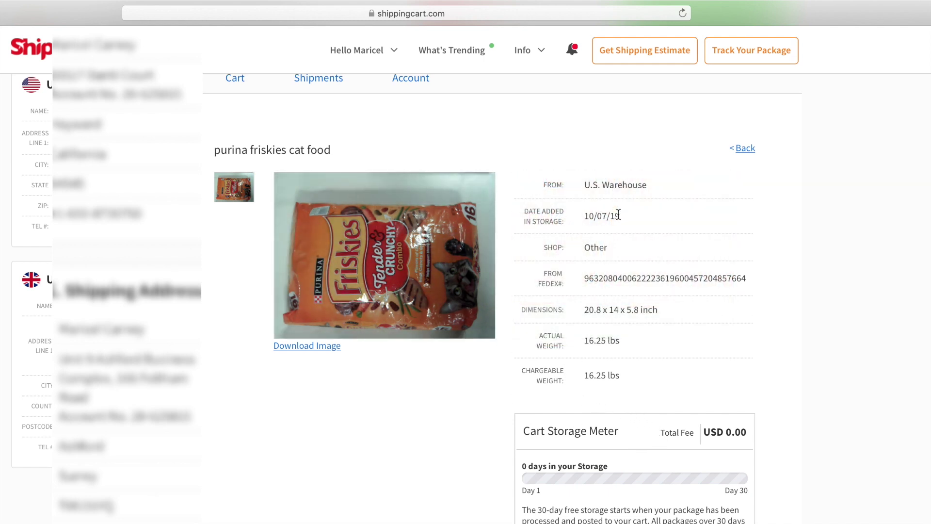
pyautogui.scroll(-5, 805, 482)
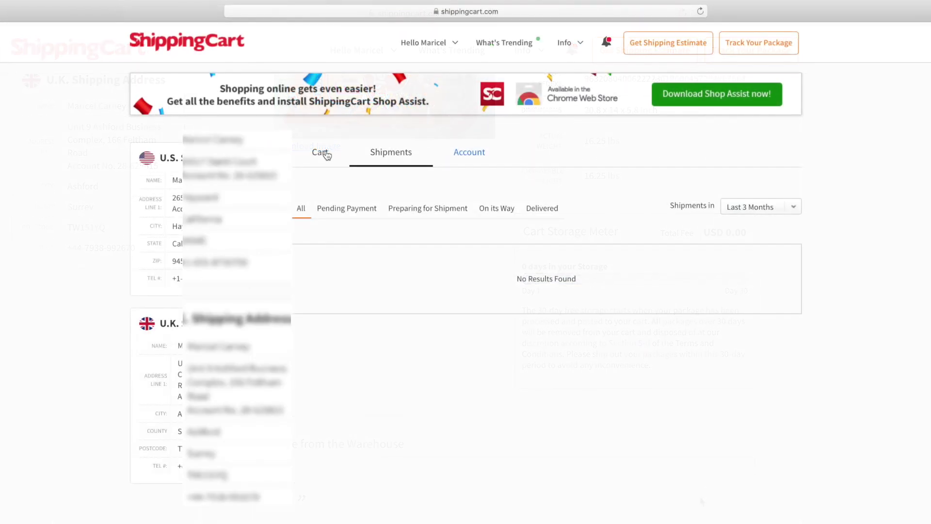
# Step: Back in the cart, select all items and highlight the Air Cargo subtotal
pyautogui.click(325, 153)
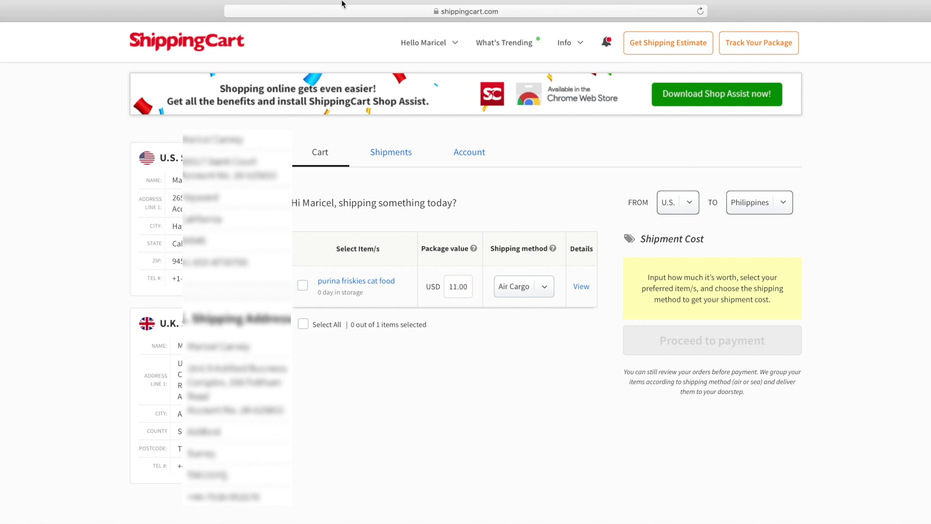
pyautogui.click(303, 327)
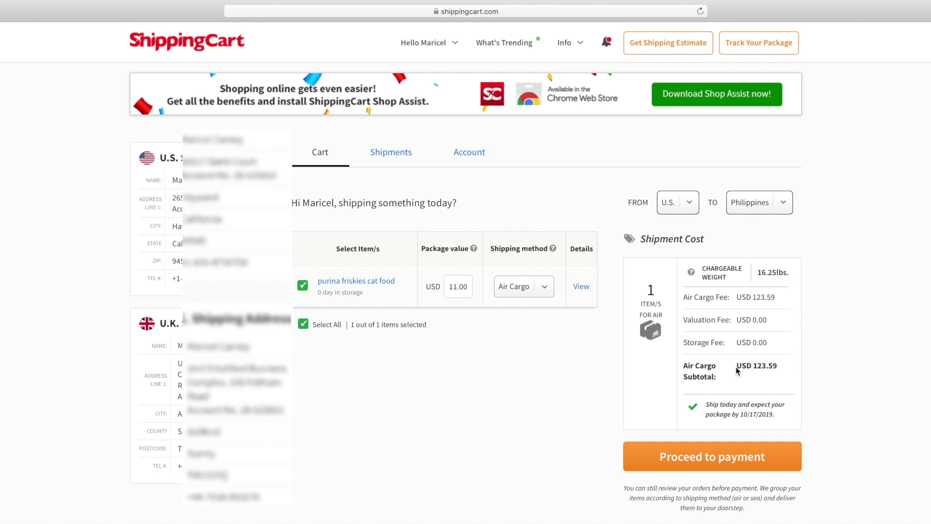
pyautogui.moveTo(736, 370); pyautogui.dragTo(792, 364)
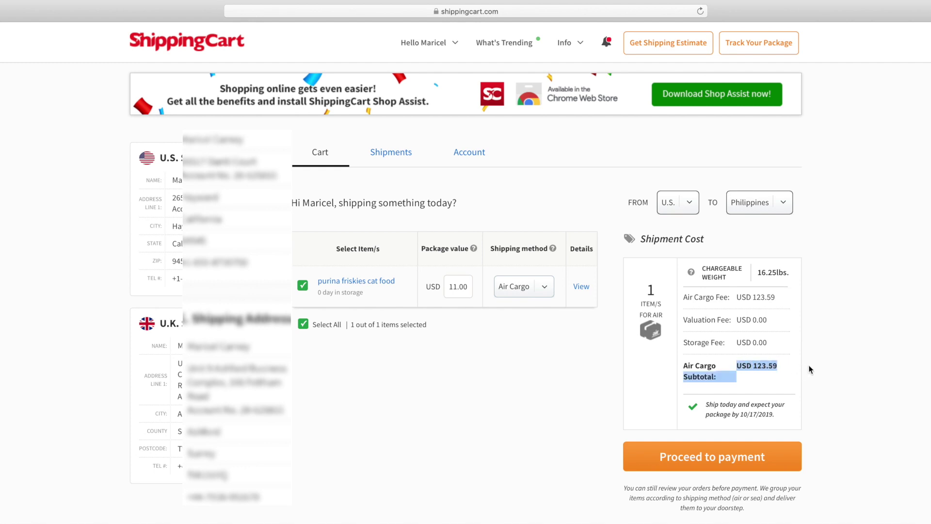
pyautogui.click(838, 371)
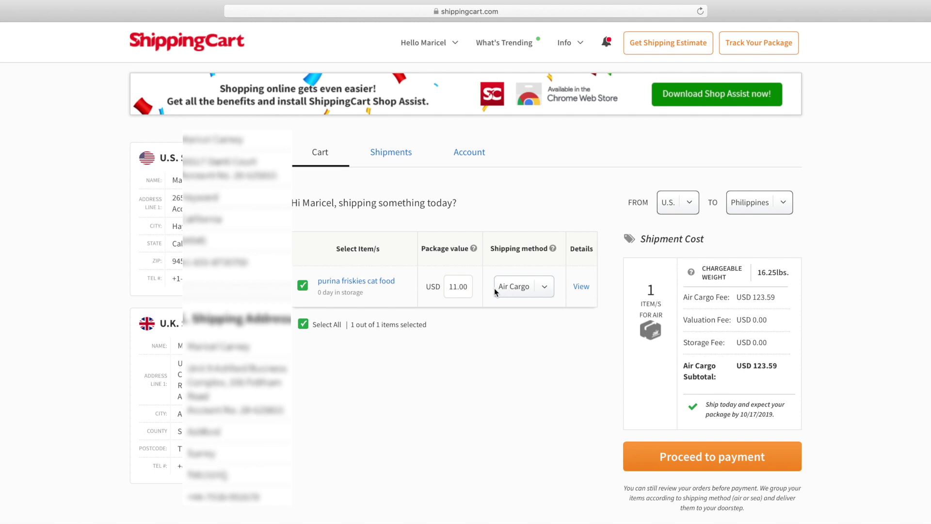
# Step: Set the cat food value to 11.75 and switch it to Sea Cargo, subtotal USD 28.22
pyautogui.click(466, 287)
pyautogui.press('BackSpace')
pyautogui.press('BackSpace')
pyautogui.write('75')
pyautogui.click(545, 289)
pyautogui.click(544, 298)
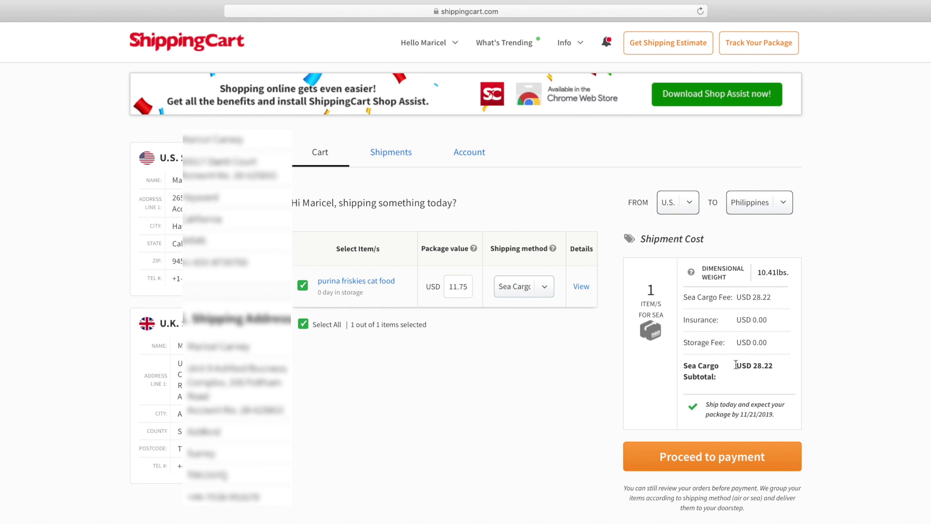
pyautogui.moveTo(735, 367); pyautogui.dragTo(777, 364)
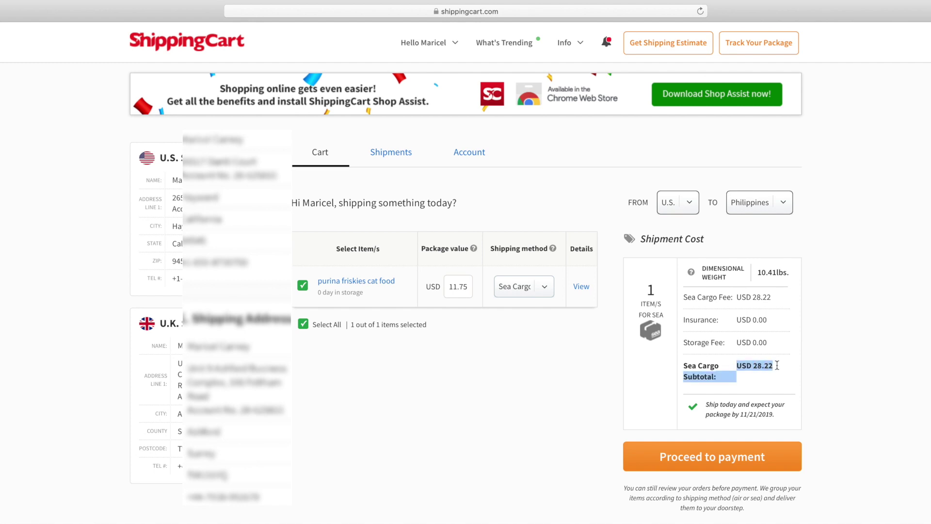
pyautogui.click(910, 384)
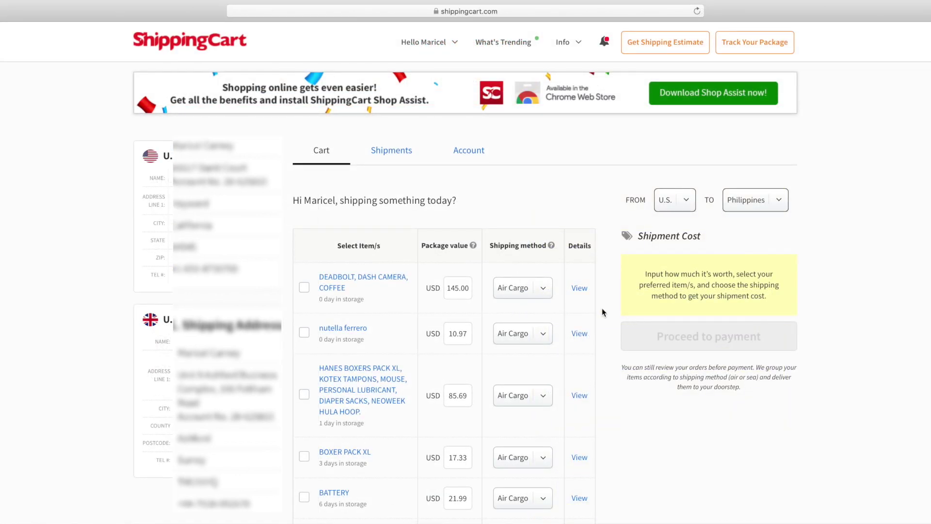
pyautogui.click(580, 289)
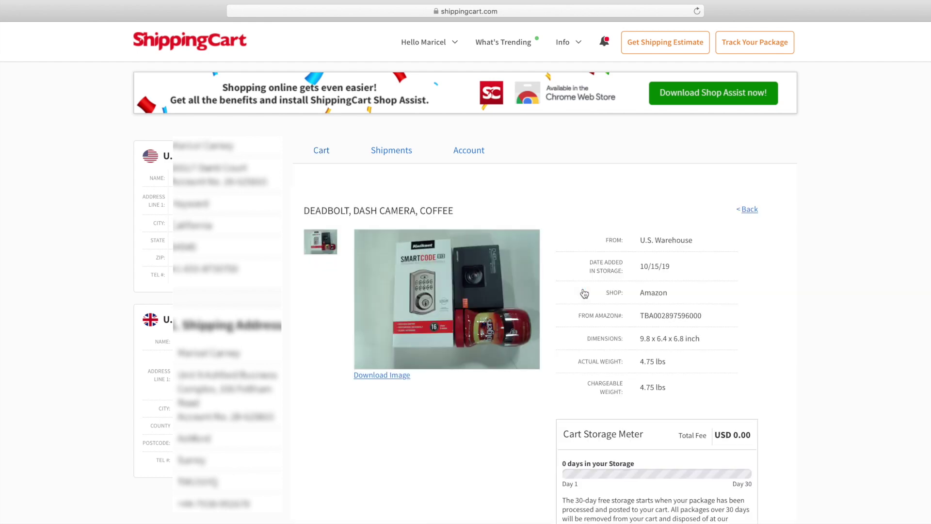
pyautogui.moveTo(438, 293)
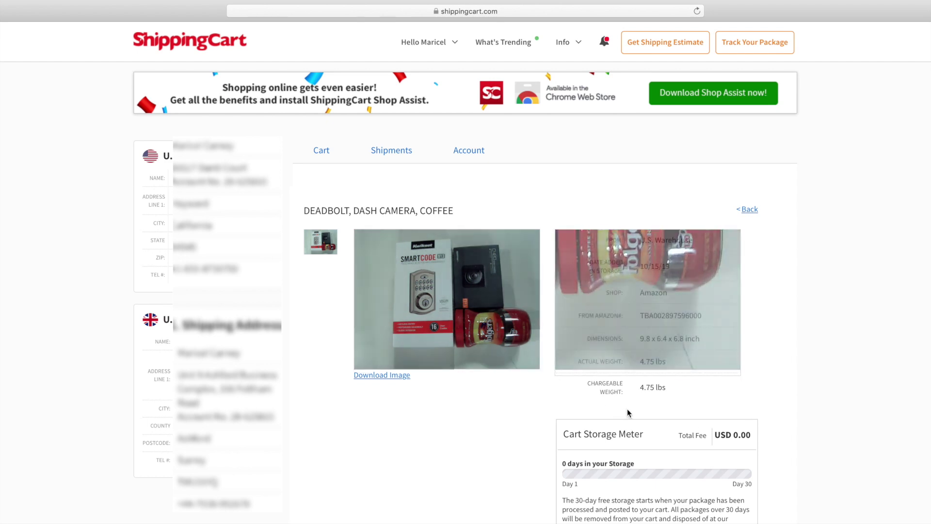
pyautogui.moveTo(706, 338); pyautogui.dragTo(635, 338)
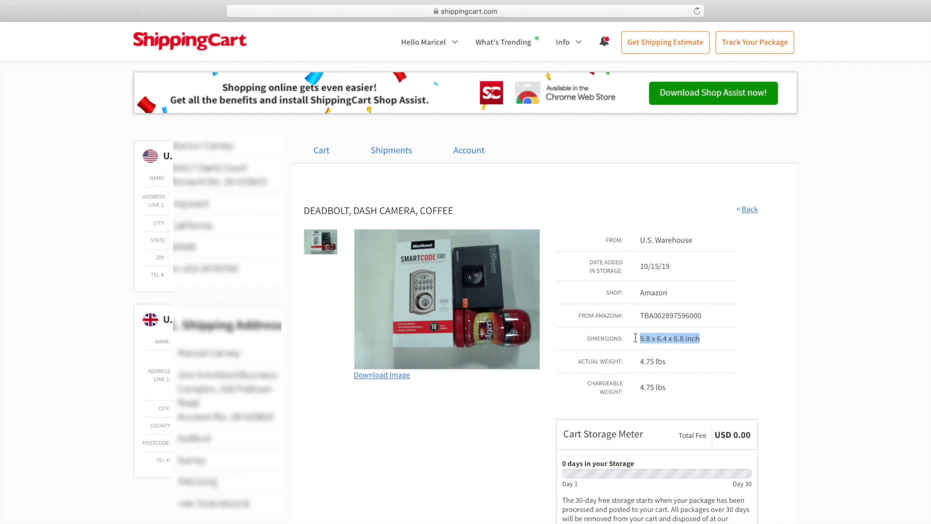
pyautogui.click(585, 486)
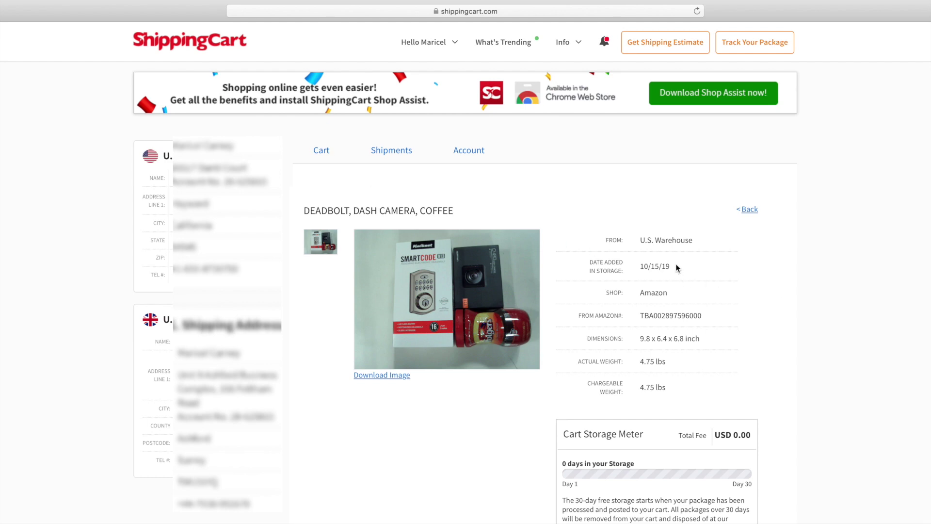
pyautogui.moveTo(675, 266); pyautogui.dragTo(633, 262)
pyautogui.moveTo(669, 292); pyautogui.dragTo(637, 291)
pyautogui.moveTo(705, 316); pyautogui.dragTo(641, 311)
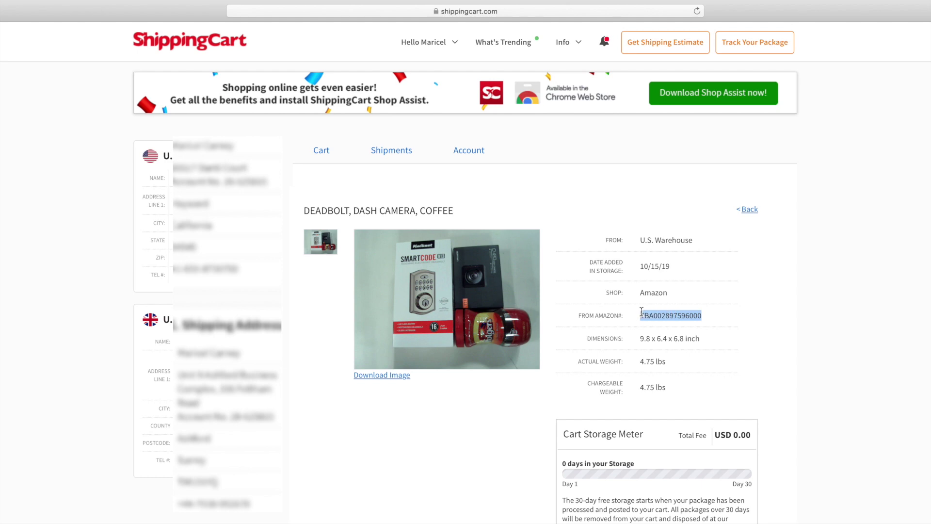
pyautogui.moveTo(672, 388); pyautogui.dragTo(633, 386)
pyautogui.click(332, 155)
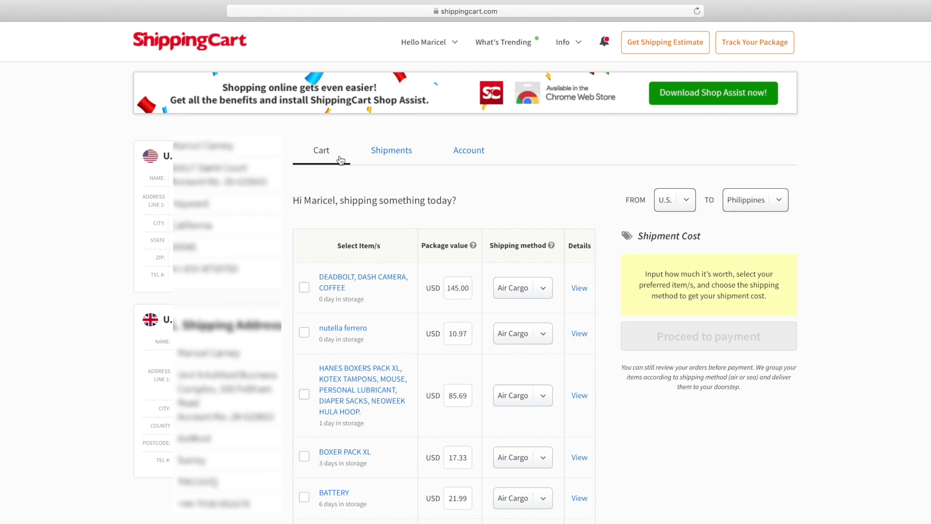
pyautogui.click(579, 334)
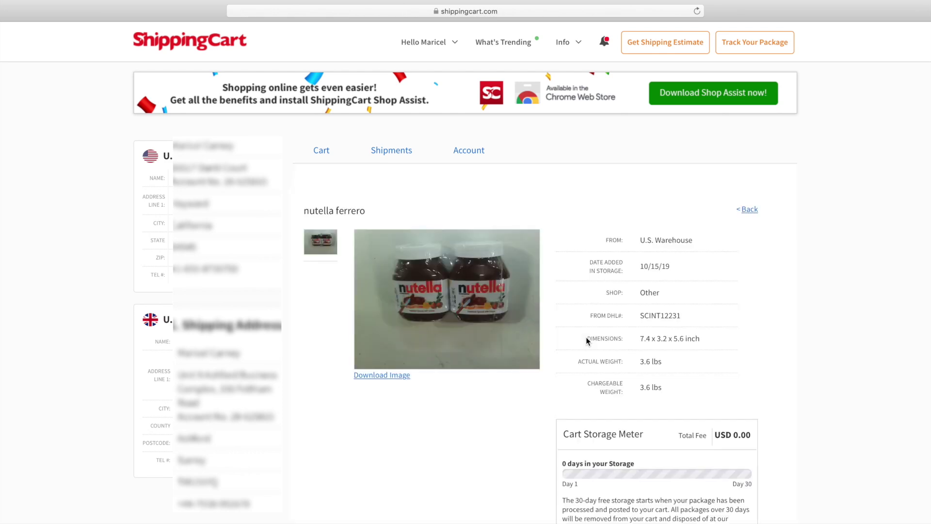
pyautogui.click(320, 152)
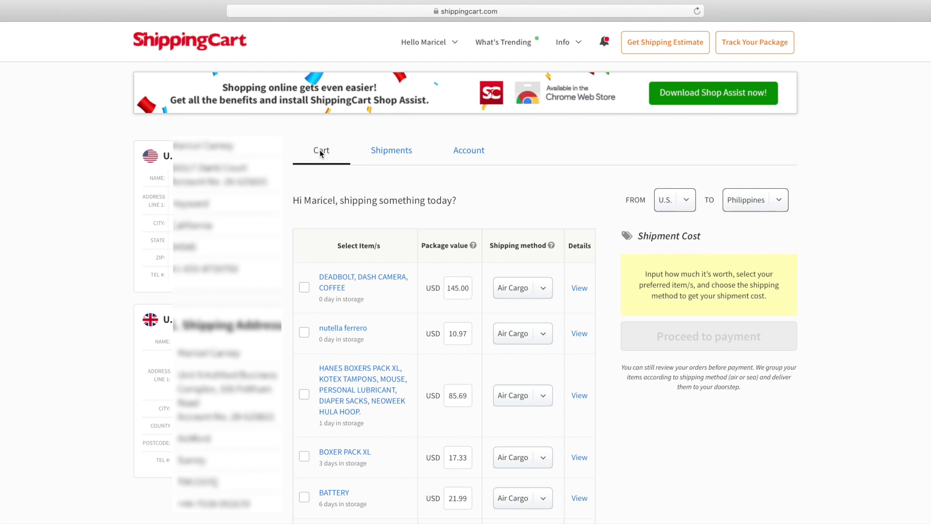
pyautogui.click(583, 502)
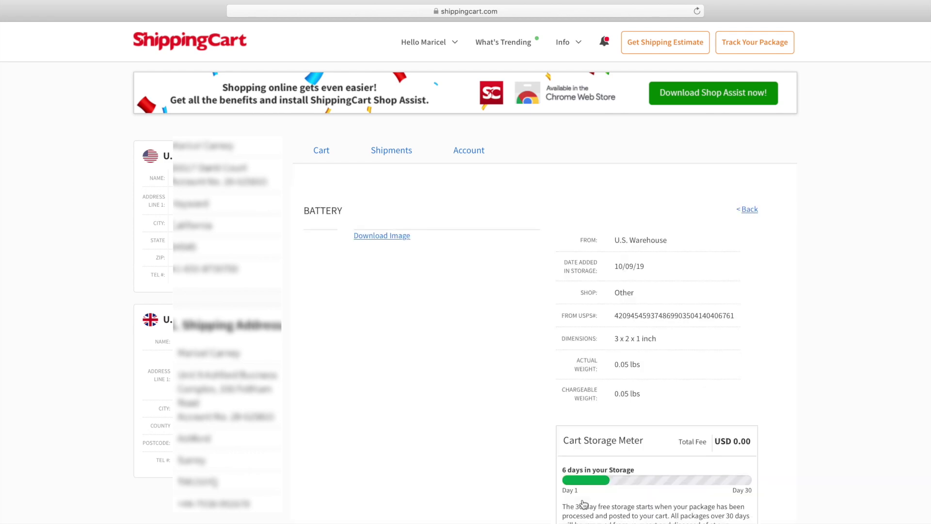
pyautogui.moveTo(459, 334)
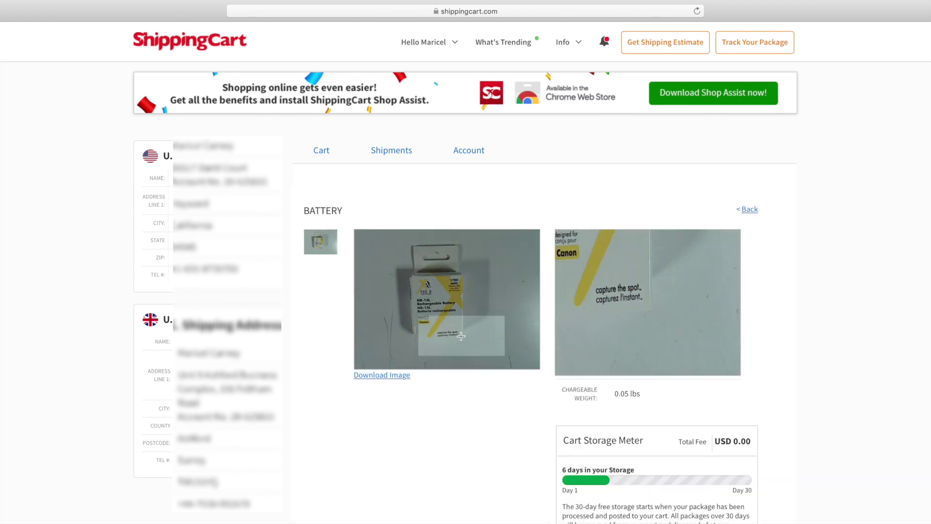
pyautogui.scroll(-1, 460, 339)
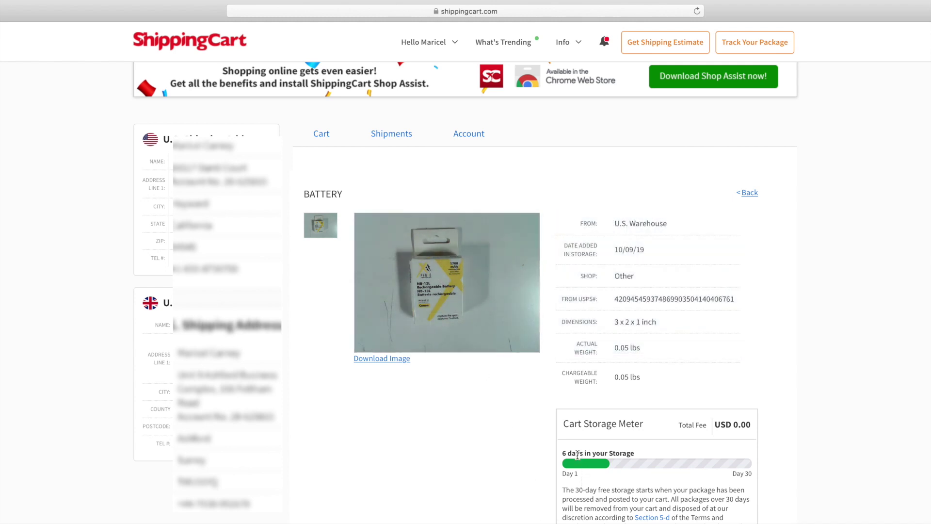
pyautogui.moveTo(566, 453); pyautogui.dragTo(551, 452)
pyautogui.scroll(-2, 552, 452)
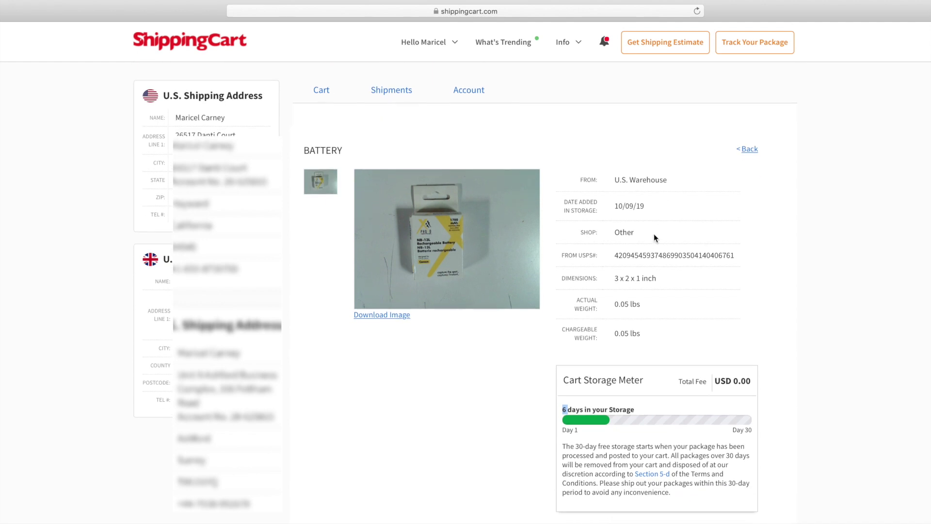
pyautogui.moveTo(654, 234); pyautogui.dragTo(602, 230)
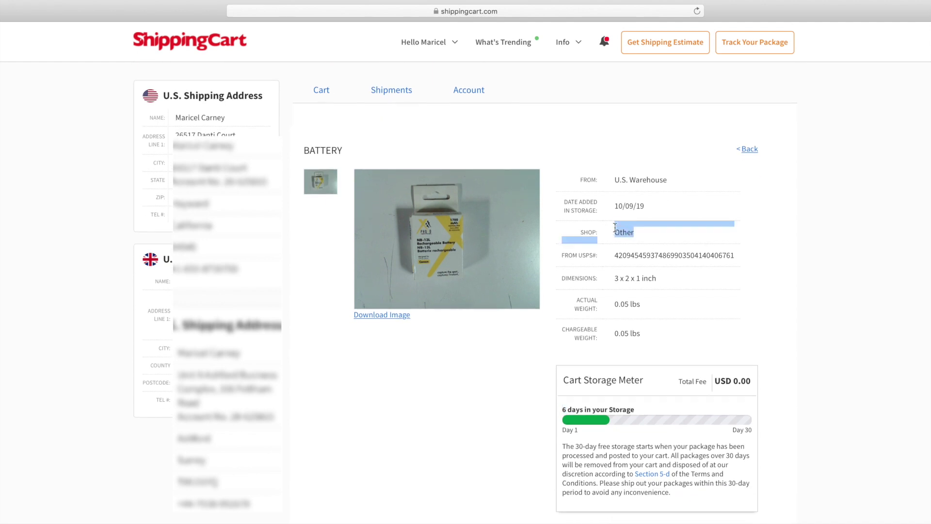
pyautogui.scroll(2, 490, 348)
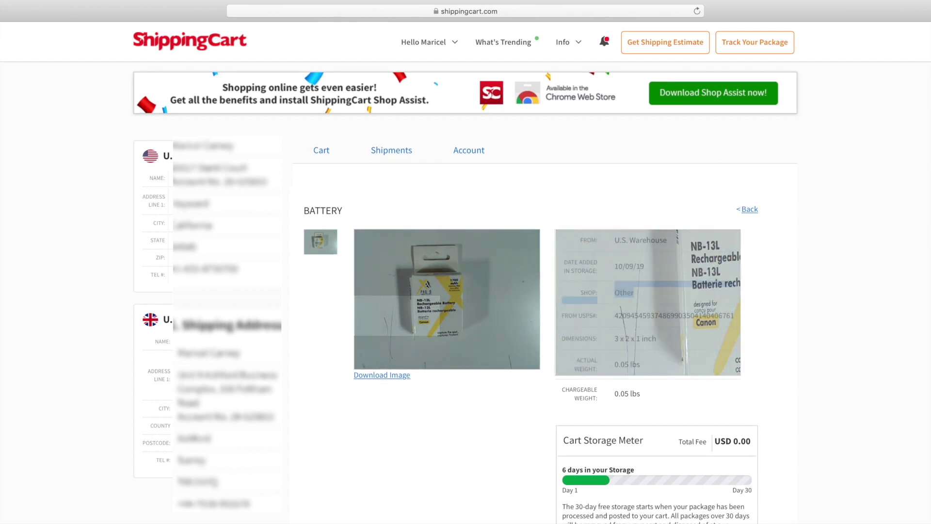
pyautogui.click(320, 155)
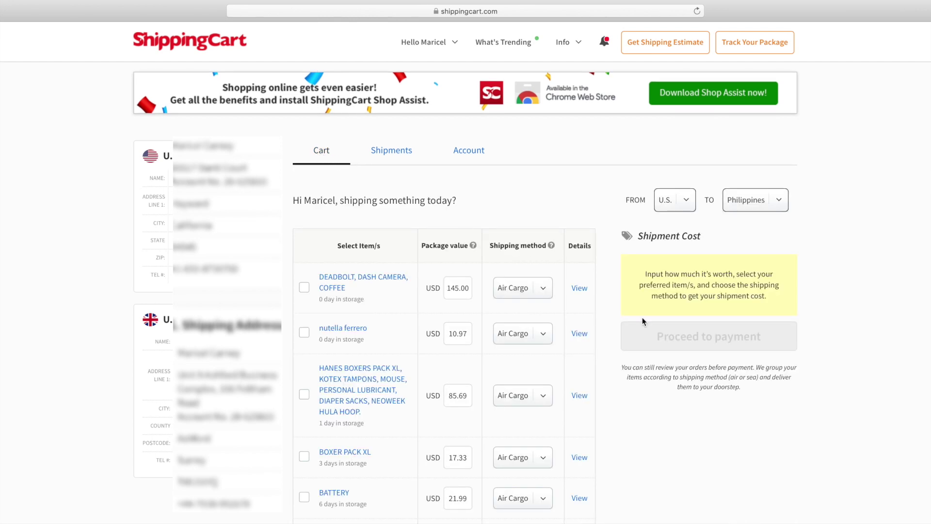
# Step: Review the cart table, highlighting the USD 238.36 subtotal and 10/26/2019 delivery date
pyautogui.scroll(-2, 715, 509)
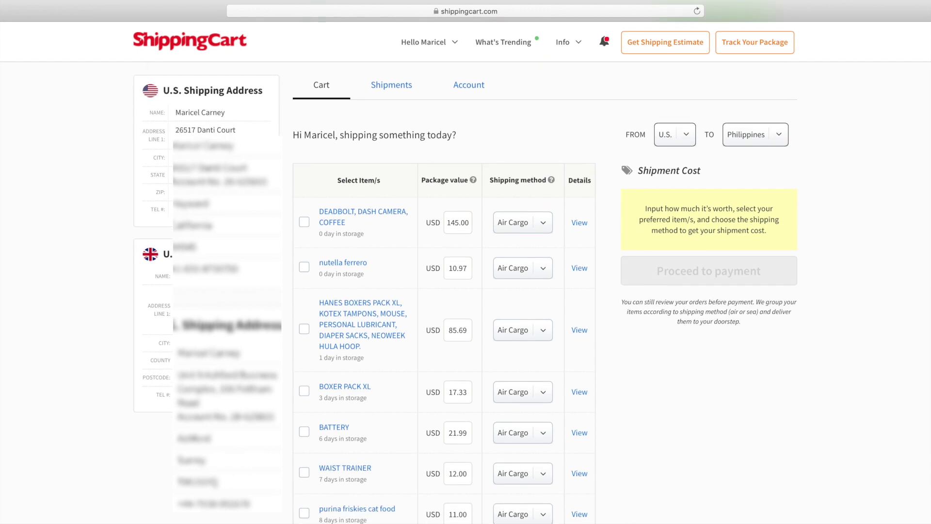
pyautogui.scroll(2, 540, 286)
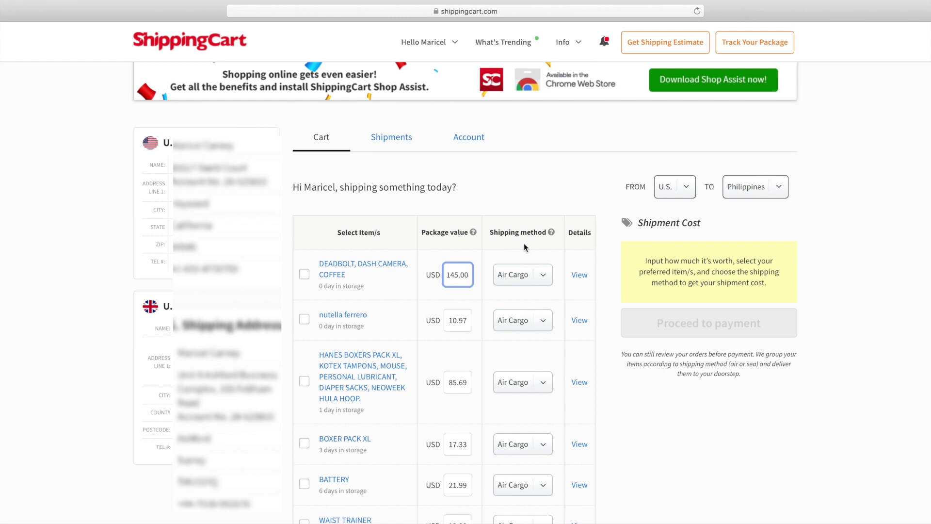
pyautogui.moveTo(524, 243); pyautogui.dragTo(524, 521)
pyautogui.click(708, 479)
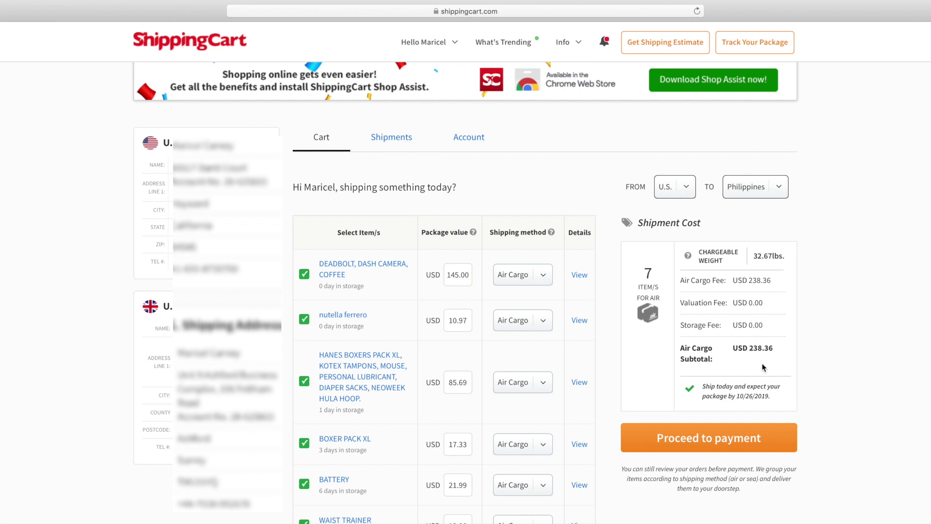
pyautogui.moveTo(773, 348); pyautogui.dragTo(738, 346)
pyautogui.moveTo(772, 396); pyautogui.dragTo(725, 394)
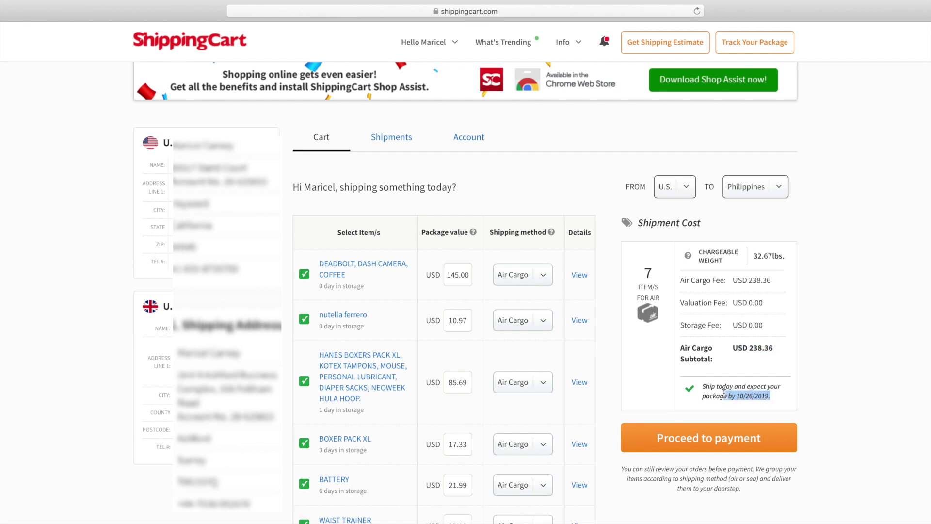
# Step: Use the browser's top-right controls, then expand the first item's shipping method dropdown
pyautogui.moveTo(902, 3)
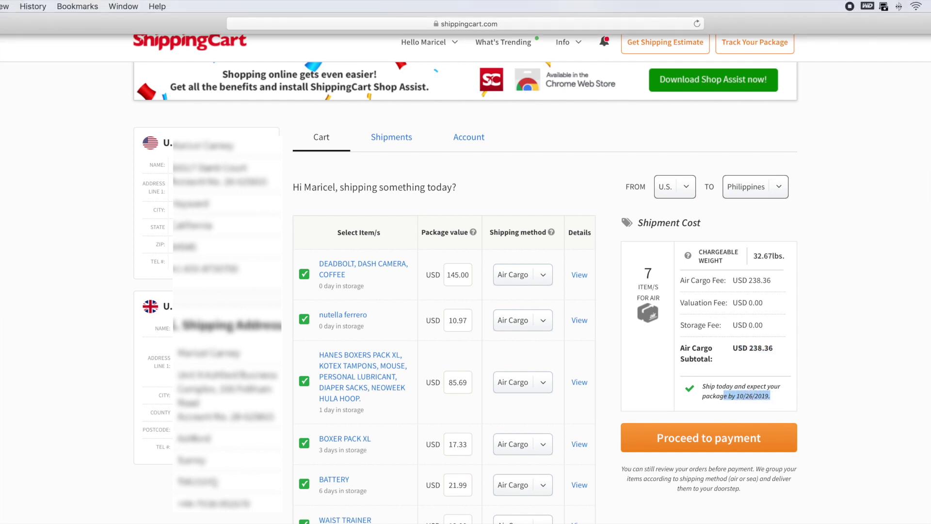
pyautogui.click(924, 6)
pyautogui.click(760, 127)
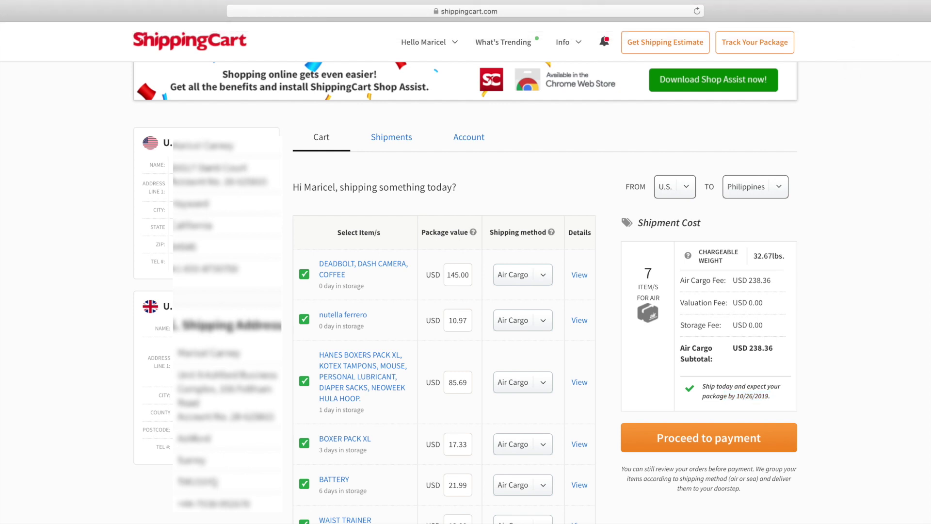
pyautogui.click(542, 283)
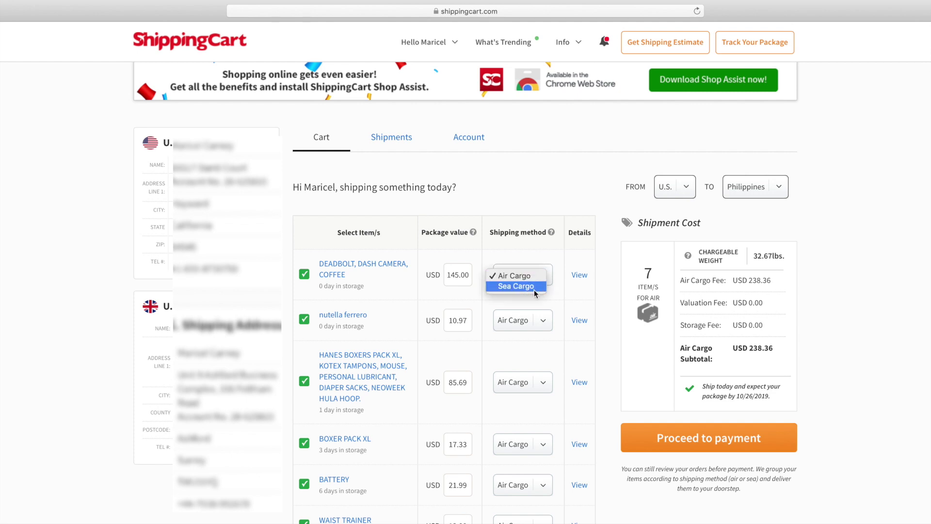
# Step: Switch each item's shipping method to Sea Cargo, including nutella ferrero, BOXER PACK XL and BATTERY
pyautogui.click(531, 289)
pyautogui.click(542, 320)
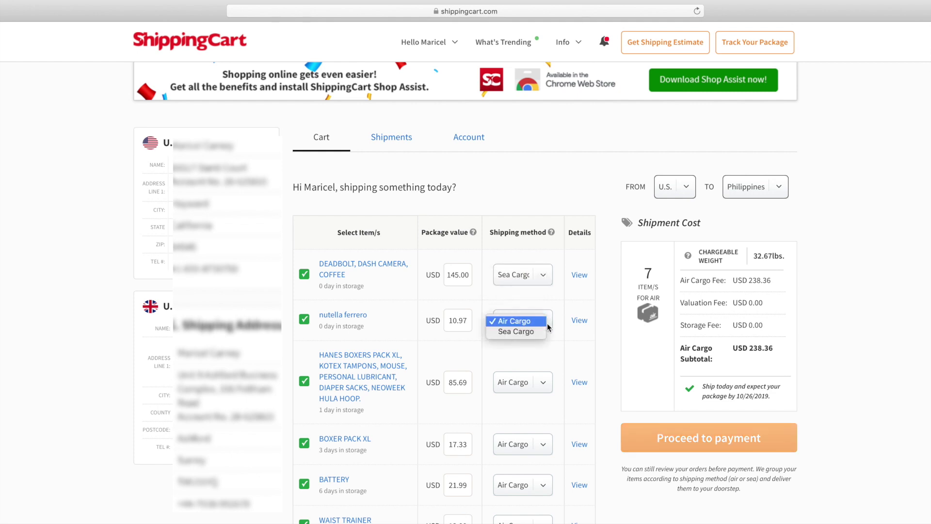
pyautogui.click(532, 334)
pyautogui.click(543, 383)
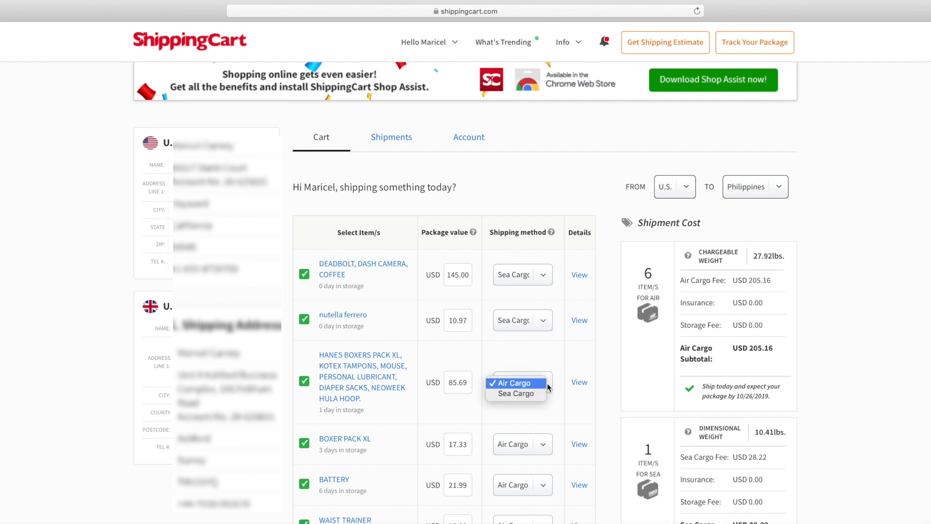
pyautogui.click(535, 394)
pyautogui.click(547, 445)
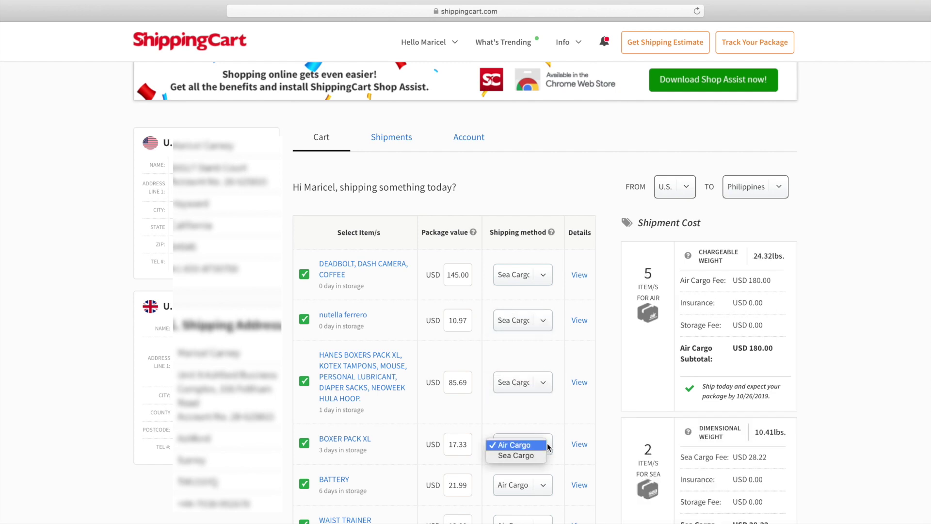
pyautogui.click(543, 460)
pyautogui.click(545, 487)
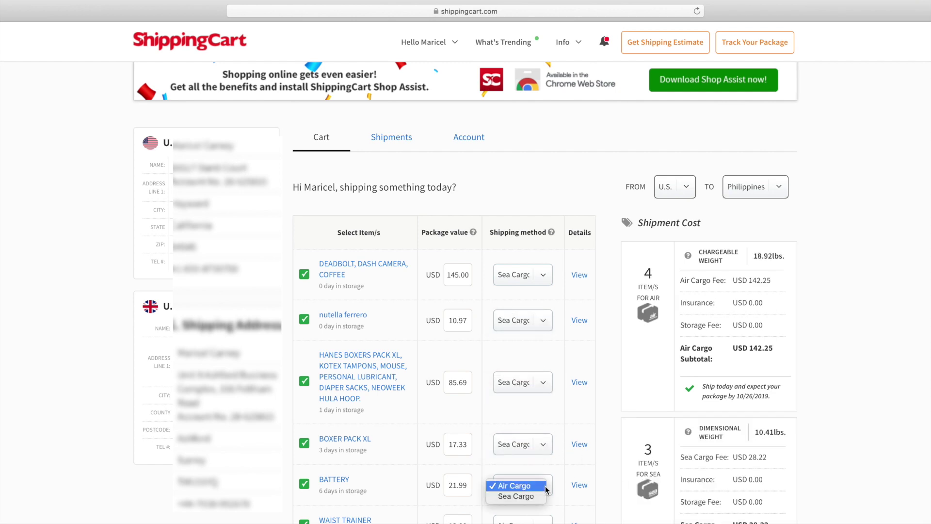
pyautogui.click(533, 495)
pyautogui.click(538, 522)
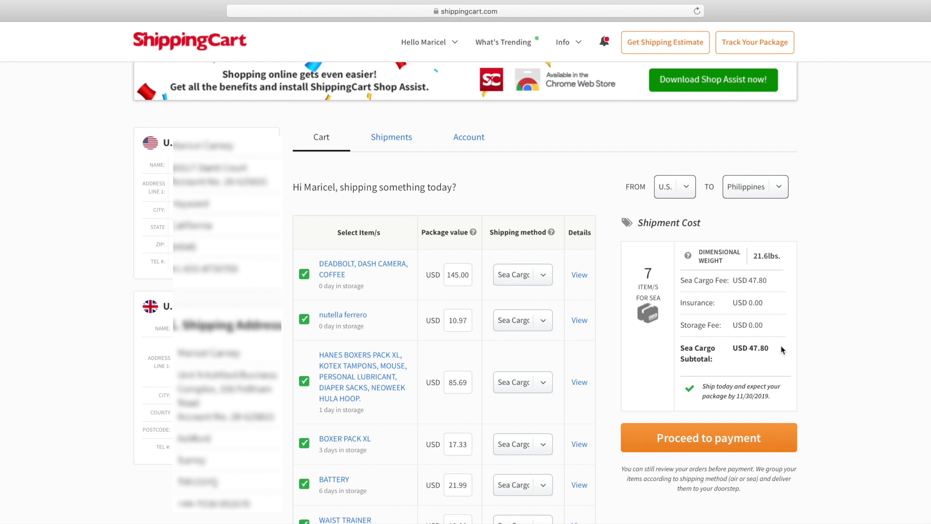
# Step: Check the USD 47.80 Sea Cargo subtotal and 11/30/2019 delivery note, then proceed to checkout
pyautogui.moveTo(780, 345); pyautogui.dragTo(677, 353)
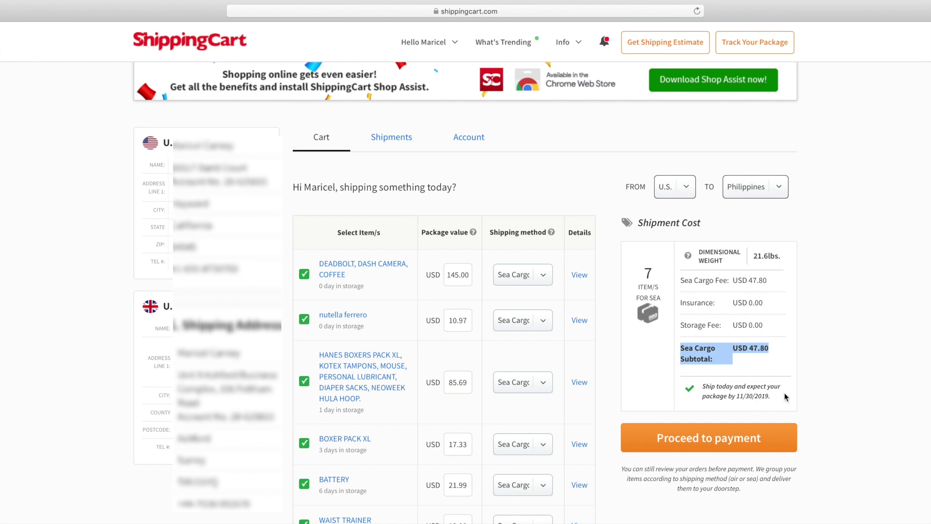
pyautogui.moveTo(784, 392); pyautogui.dragTo(679, 394)
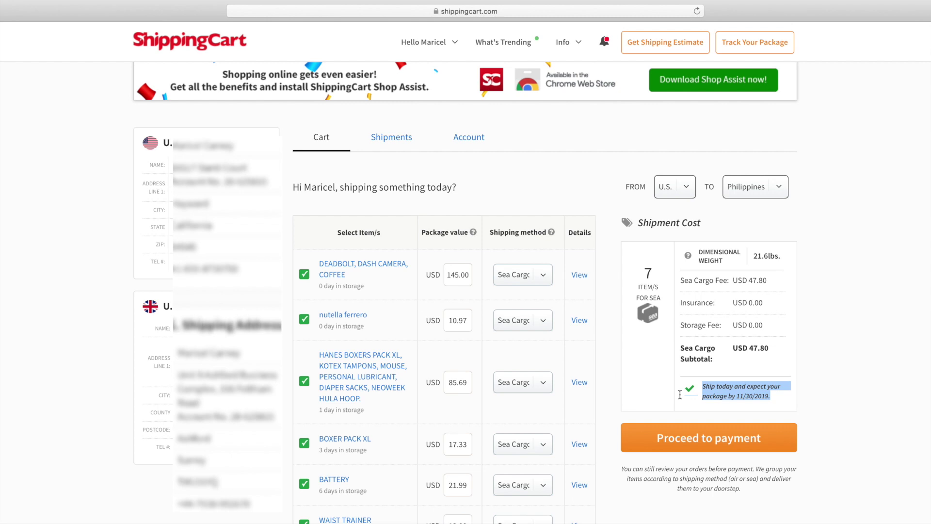
pyautogui.click(910, 396)
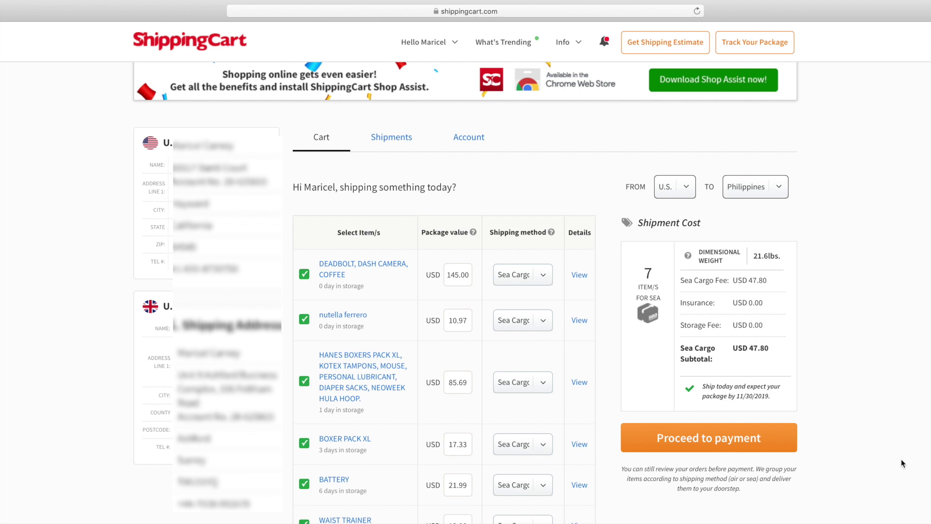
pyautogui.click(761, 450)
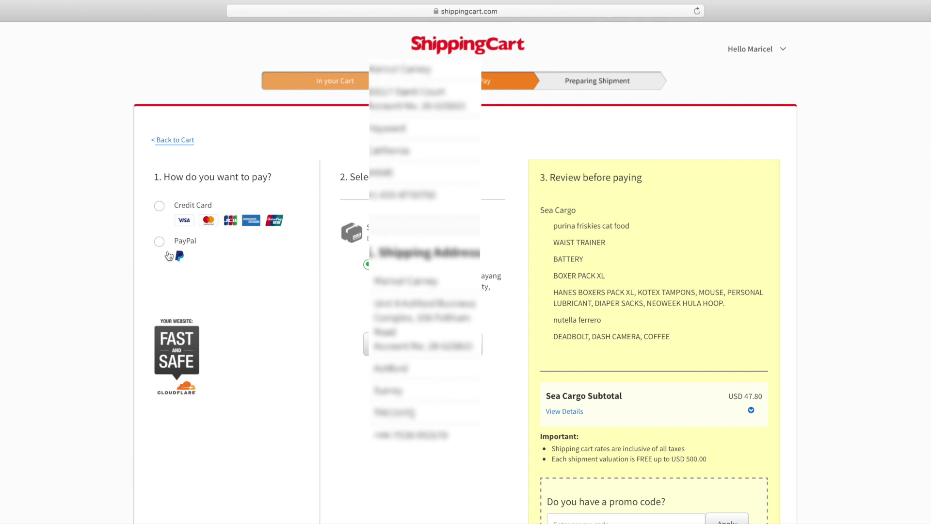
# Step: Choose credit card payment and apply the promo code MABUHAY2019
pyautogui.click(161, 210)
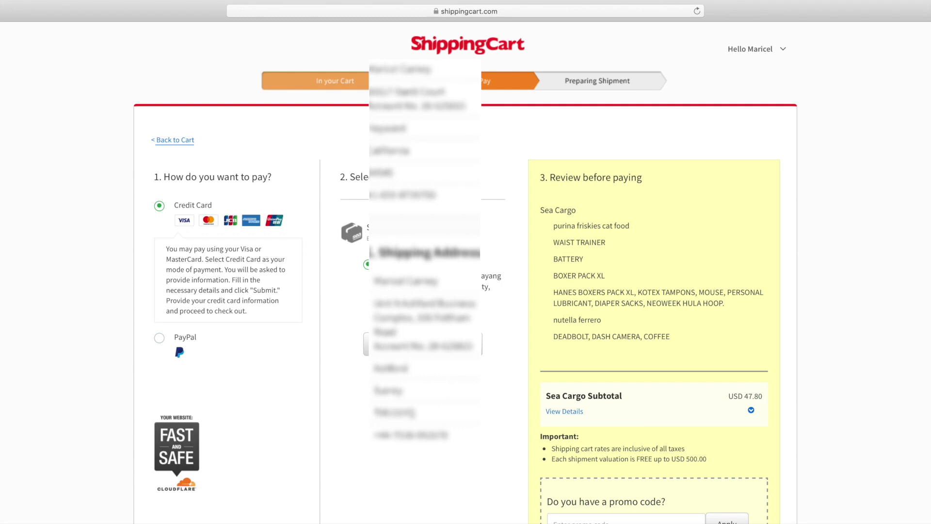
pyautogui.scroll(-2, 465, 272)
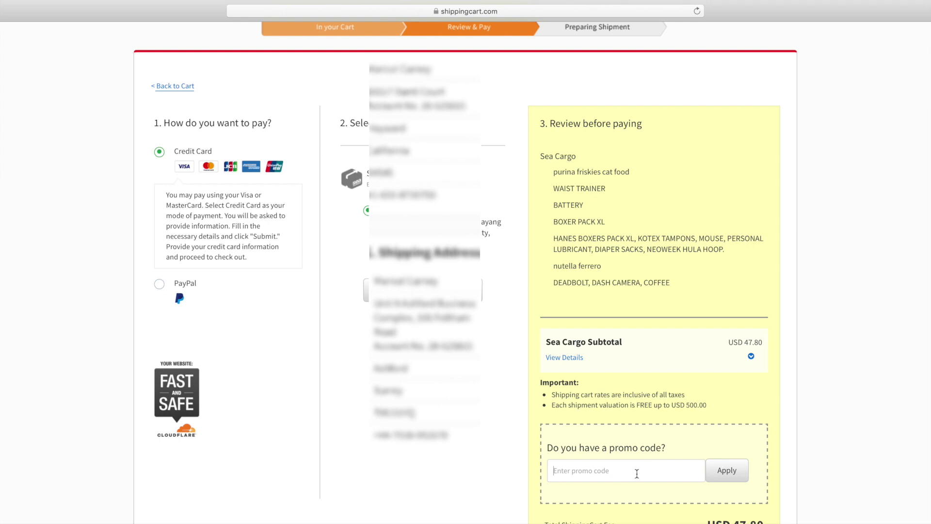
pyautogui.click(637, 473)
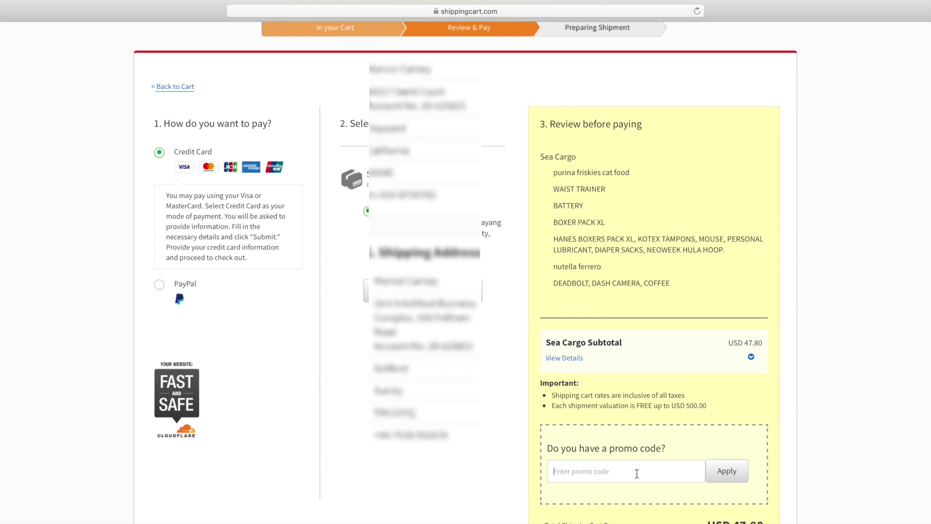
pyautogui.write('MABUHAY2019')
pyautogui.click(738, 475)
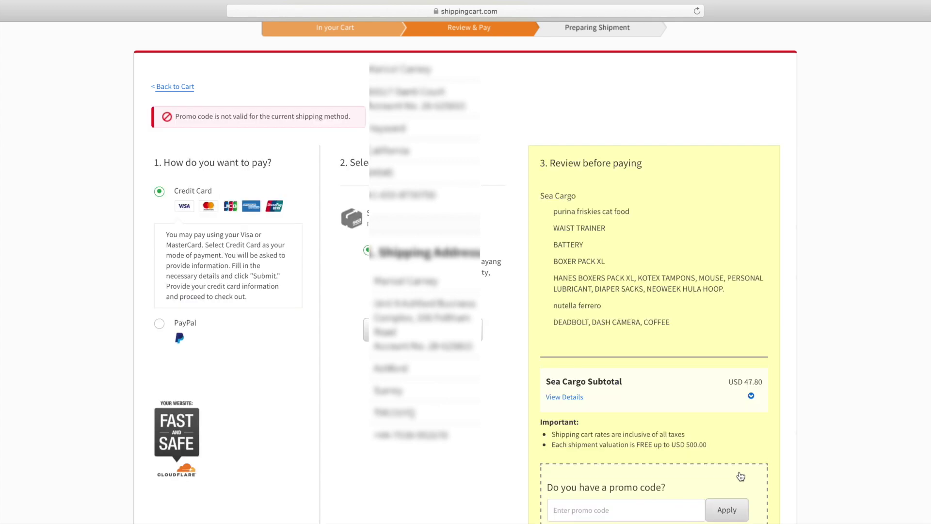
# Step: Re-enter the promo code as mabuhay2019 and apply it again; it is rejected for Sea Cargo
pyautogui.click(618, 512)
pyautogui.write('mab')
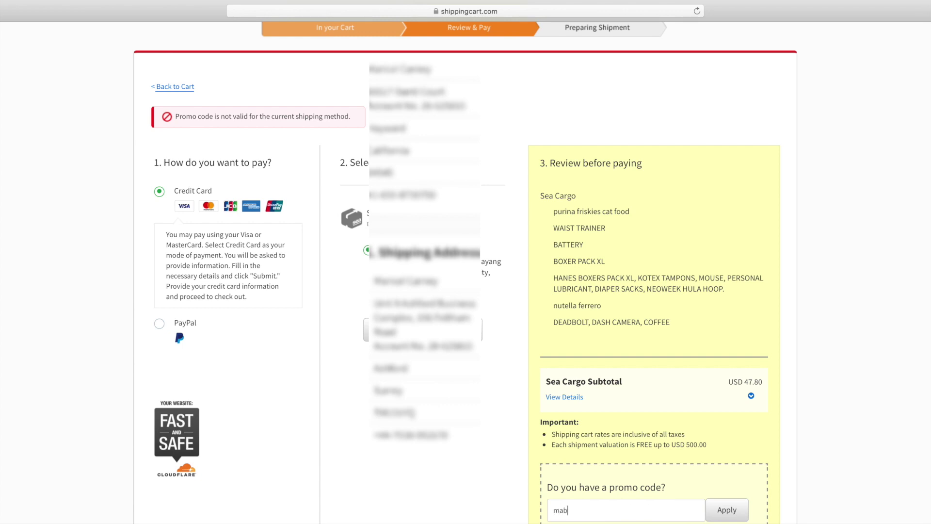
pyautogui.write('uhay2019')
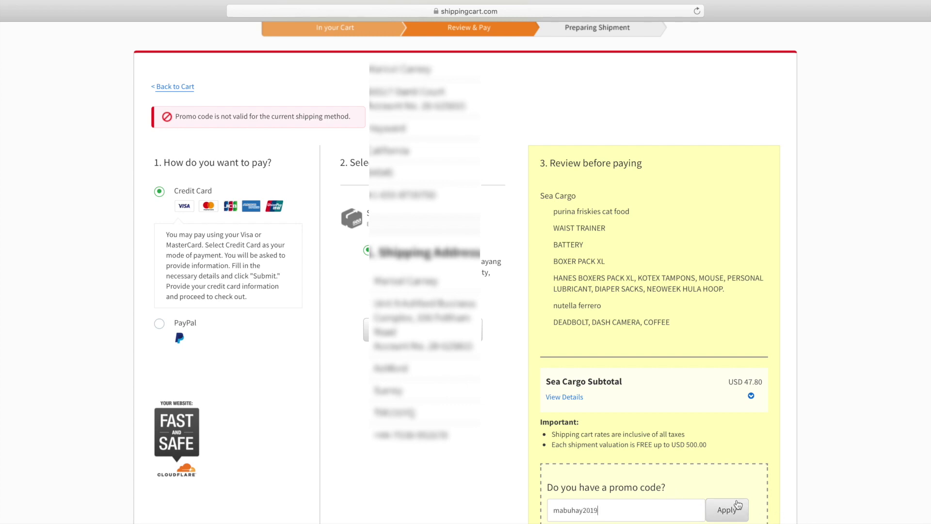
pyautogui.click(737, 504)
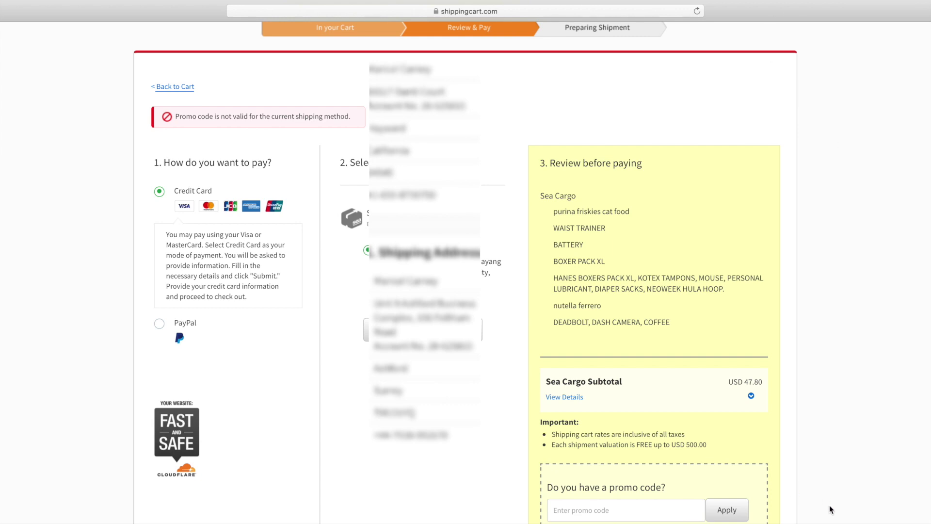
pyautogui.scroll(-3, 829, 507)
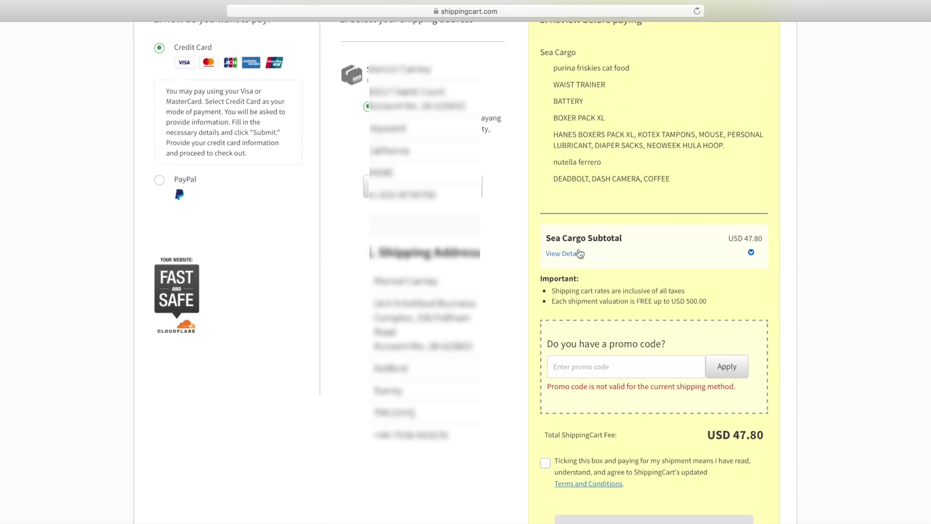
# Step: Expand the Sea Cargo breakdown: 21.60 lbs at USD 1.75 plus USD 10.00 handling
pyautogui.click(575, 256)
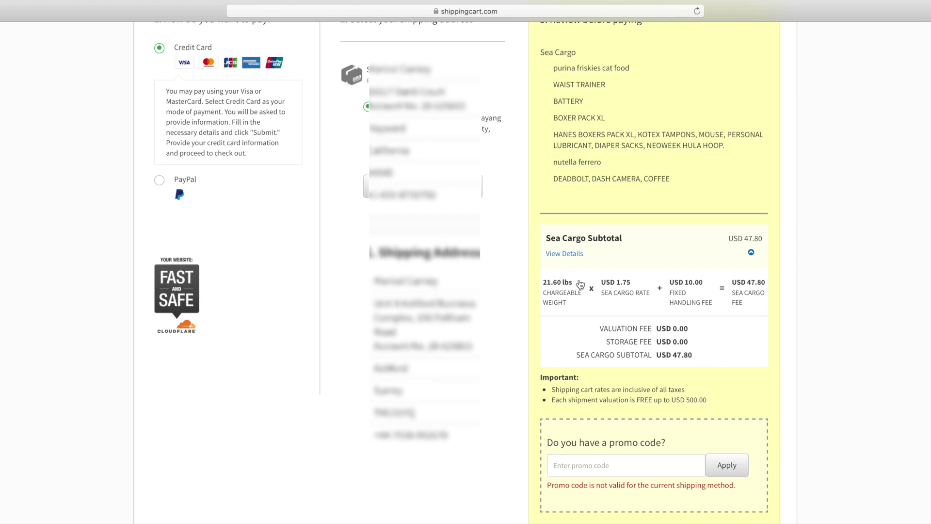
pyautogui.moveTo(573, 282); pyautogui.dragTo(540, 281)
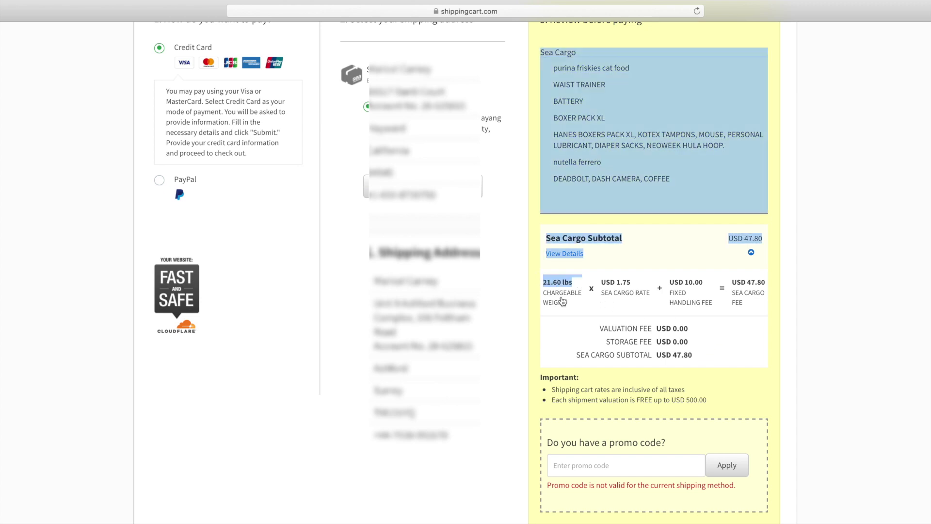
pyautogui.click(563, 300)
pyautogui.click(579, 261)
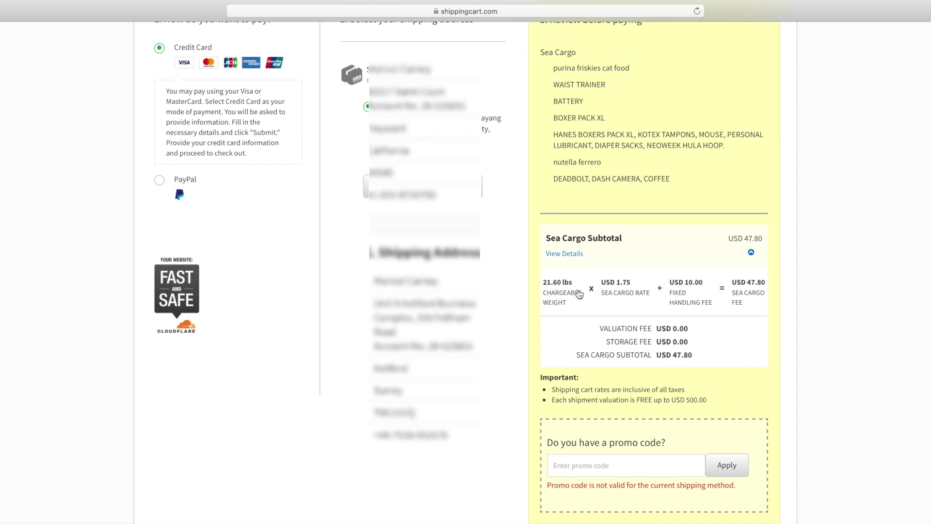
pyautogui.moveTo(572, 284); pyautogui.dragTo(543, 285)
pyautogui.click(589, 304)
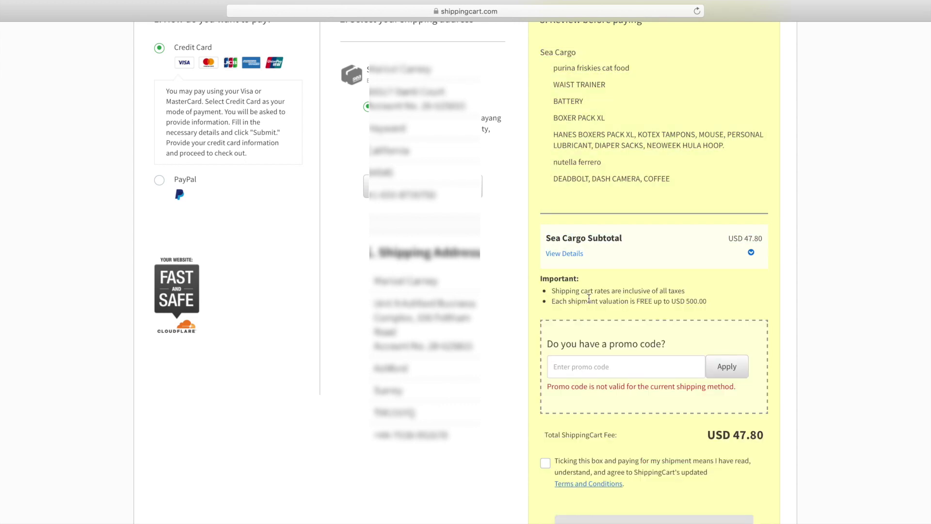
pyautogui.click(572, 259)
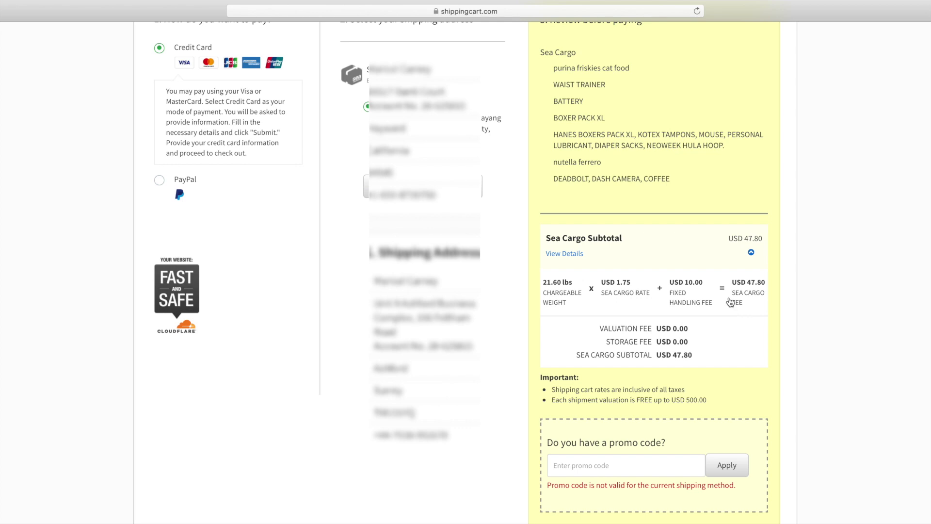
pyautogui.scroll(-5, 759, 515)
pyautogui.scroll(4, 760, 515)
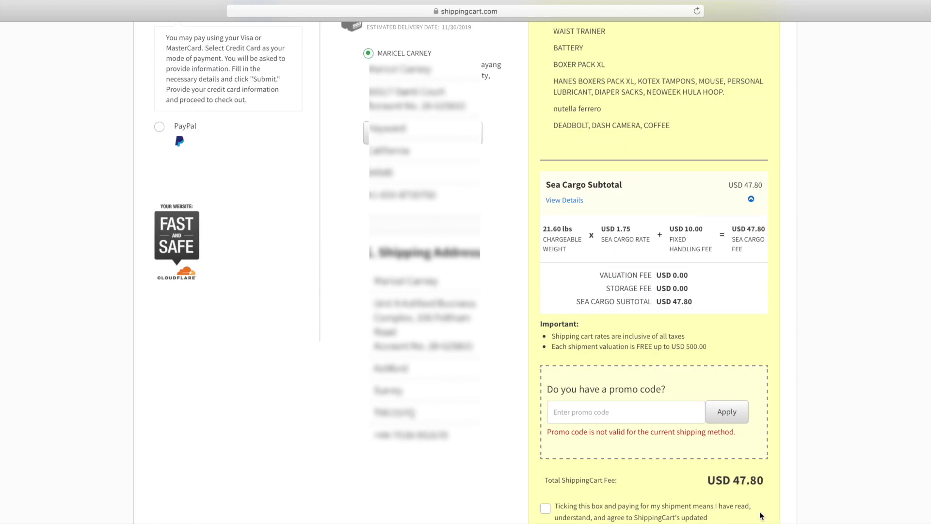
pyautogui.scroll(4, 759, 513)
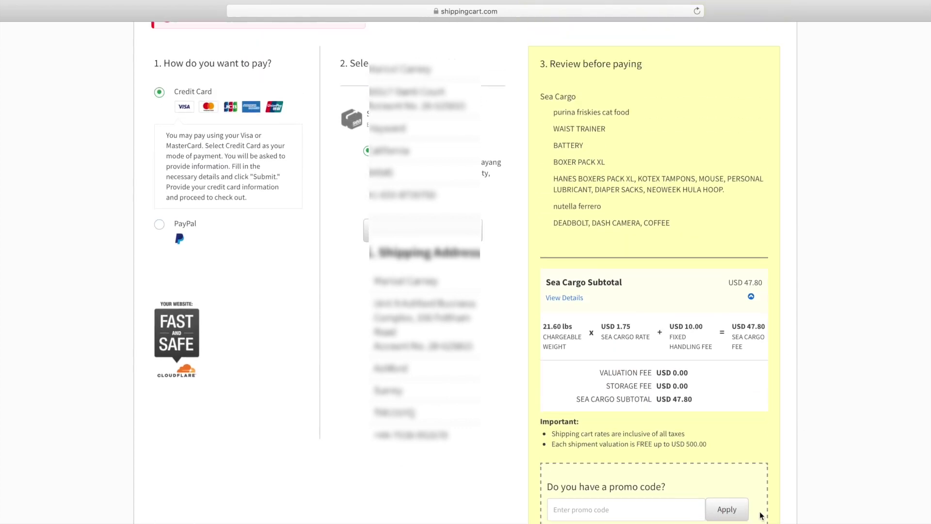
pyautogui.scroll(2, 760, 515)
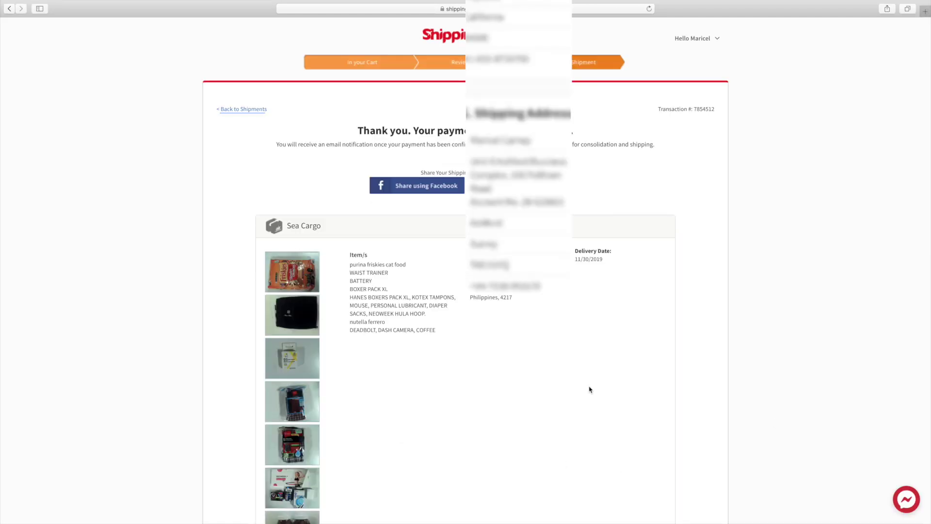
# Step: Review the payment thank-you page and highlight its heading
pyautogui.scroll(-5, 590, 389)
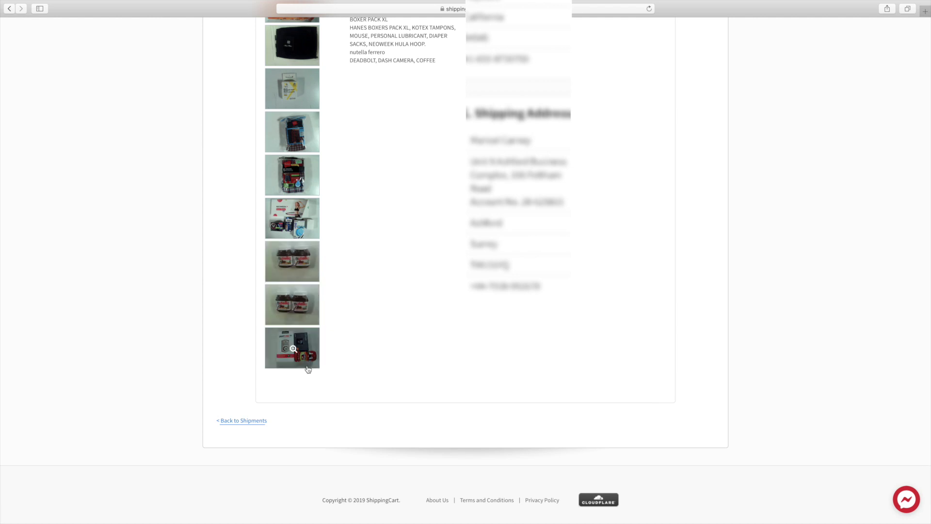
pyautogui.scroll(5, 630, 362)
pyautogui.scroll(1, 629, 360)
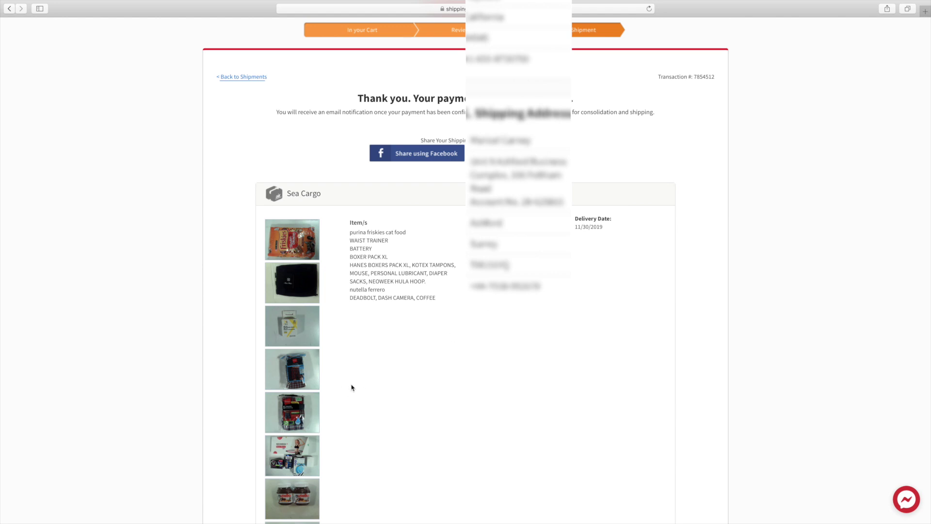
pyautogui.scroll(-5, 352, 387)
pyautogui.scroll(10, 351, 387)
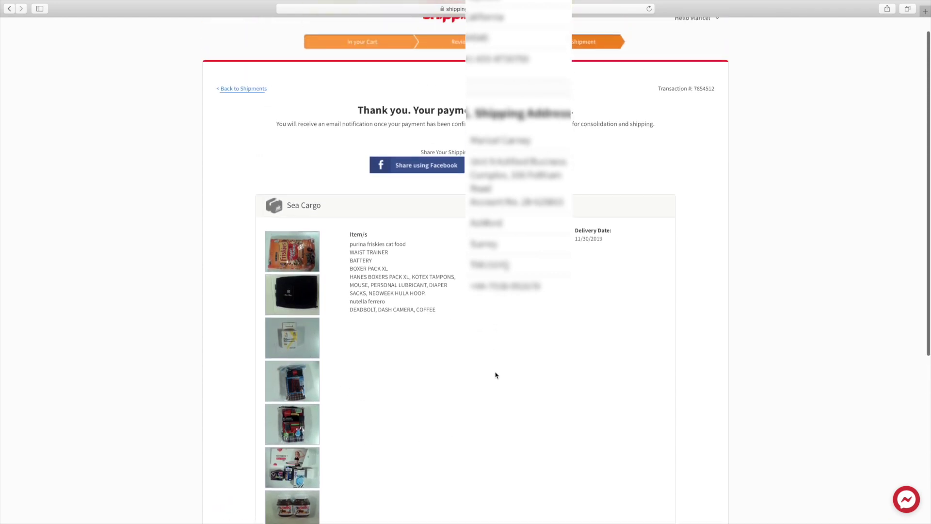
pyautogui.moveTo(353, 95); pyautogui.dragTo(611, 106)
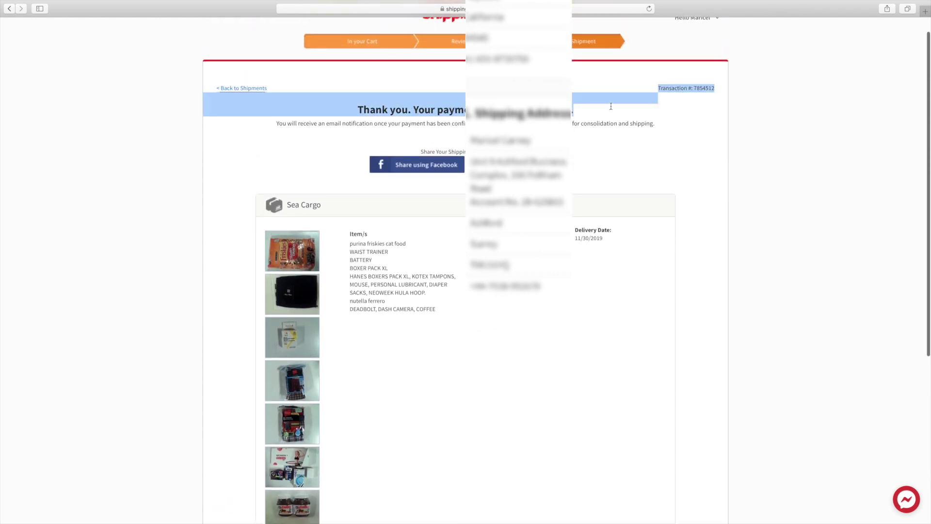
pyautogui.click(660, 115)
# Step: Highlight the e-mail notification message on the confirmation page
pyautogui.scroll(1, 660, 116)
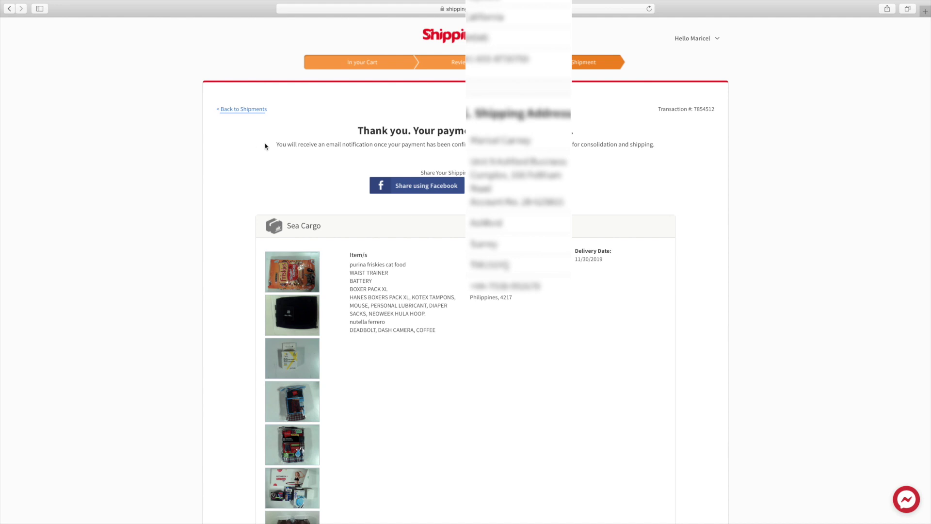
pyautogui.moveTo(267, 147); pyautogui.dragTo(618, 141)
pyautogui.click(619, 138)
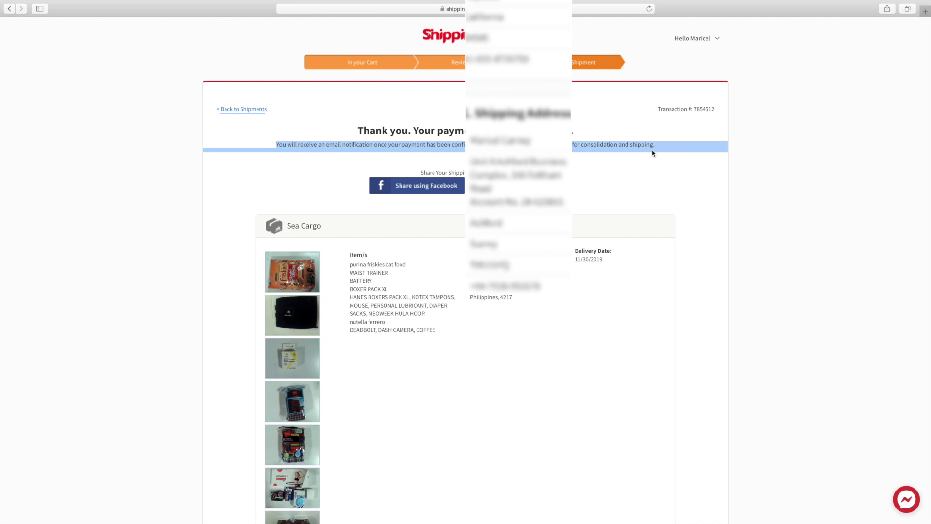
pyautogui.click(515, 450)
pyautogui.scroll(-2, 428, 457)
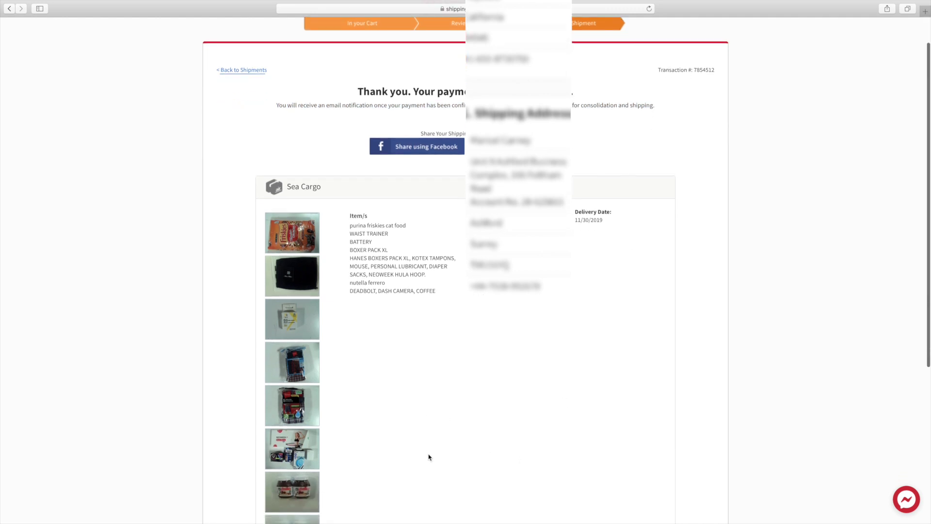
pyautogui.scroll(-5, 429, 457)
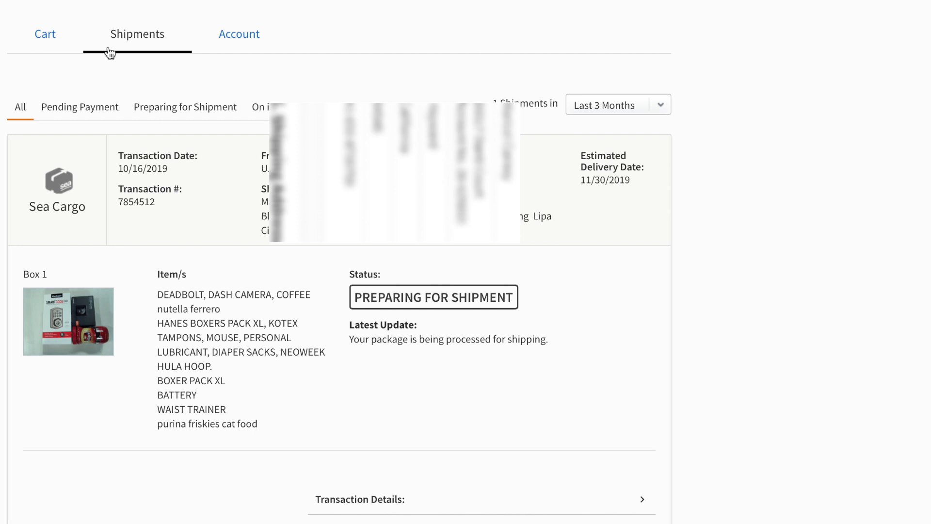
# Step: Check the shipment's latest update and status, and expand its USD 47.80 transaction fee details
pyautogui.click(52, 43)
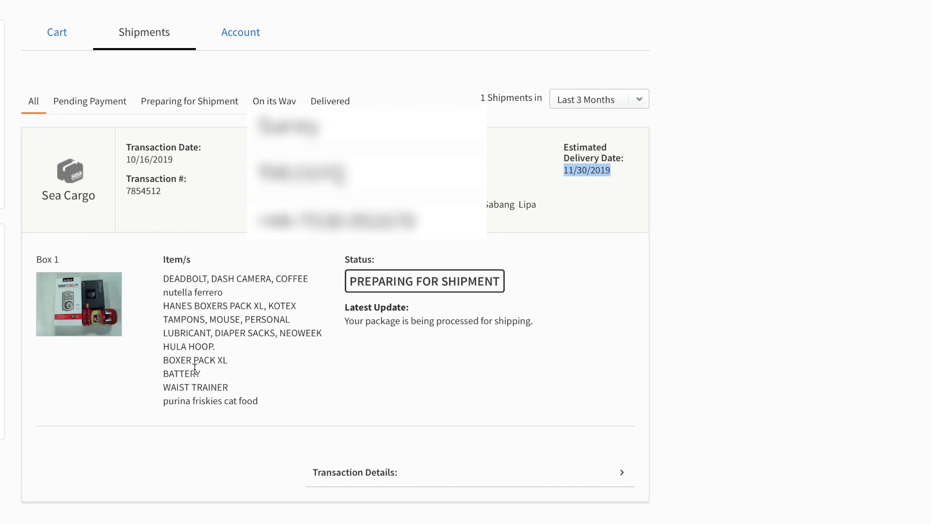
pyautogui.moveTo(345, 320); pyautogui.dragTo(525, 321)
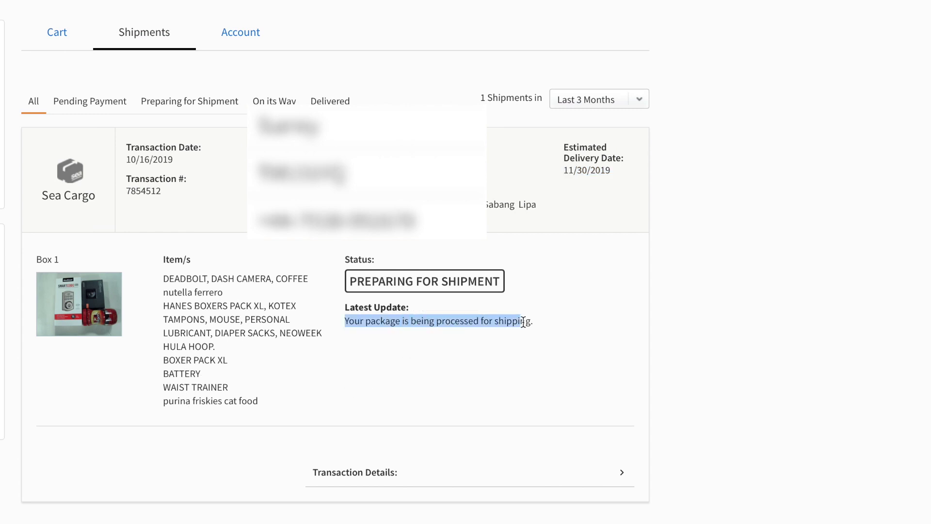
pyautogui.click(442, 284)
pyautogui.moveTo(348, 279); pyautogui.dragTo(539, 293)
pyautogui.click(552, 311)
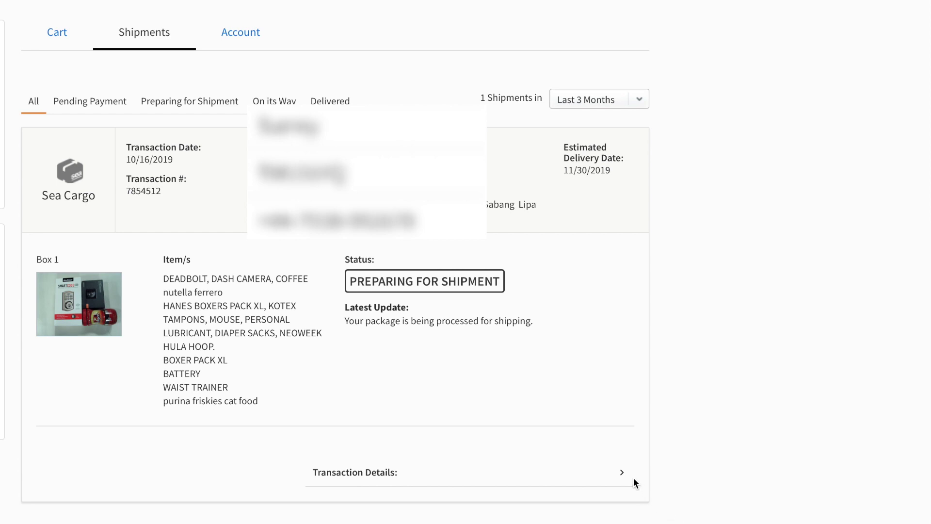
pyautogui.click(626, 478)
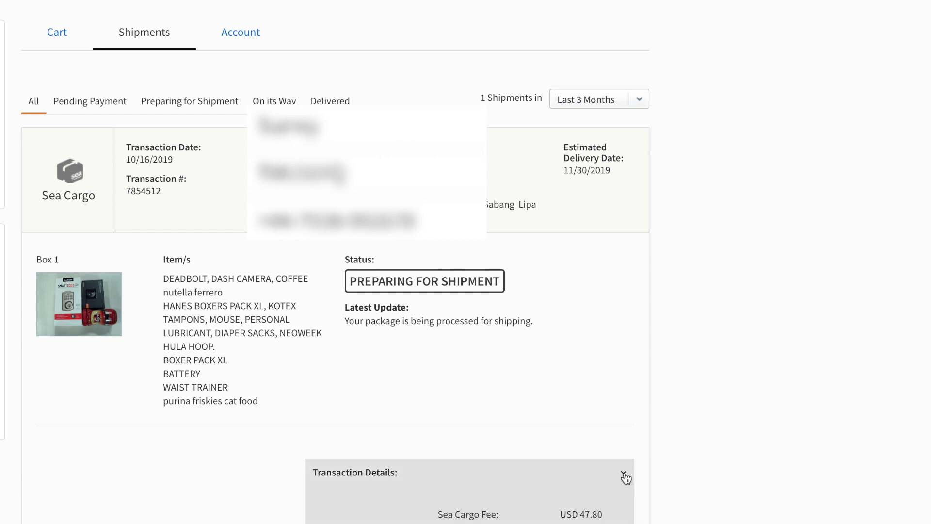
pyautogui.scroll(-3, 692, 473)
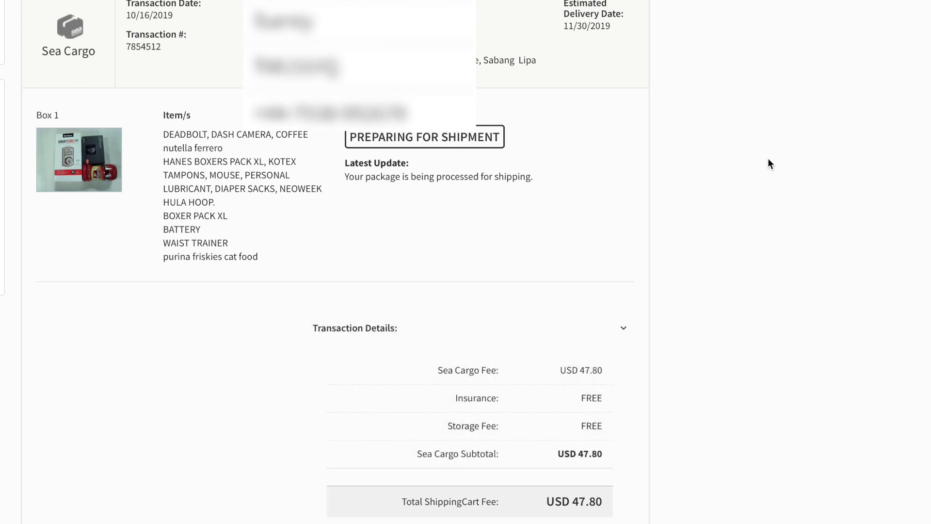
pyautogui.scroll(4, 769, 164)
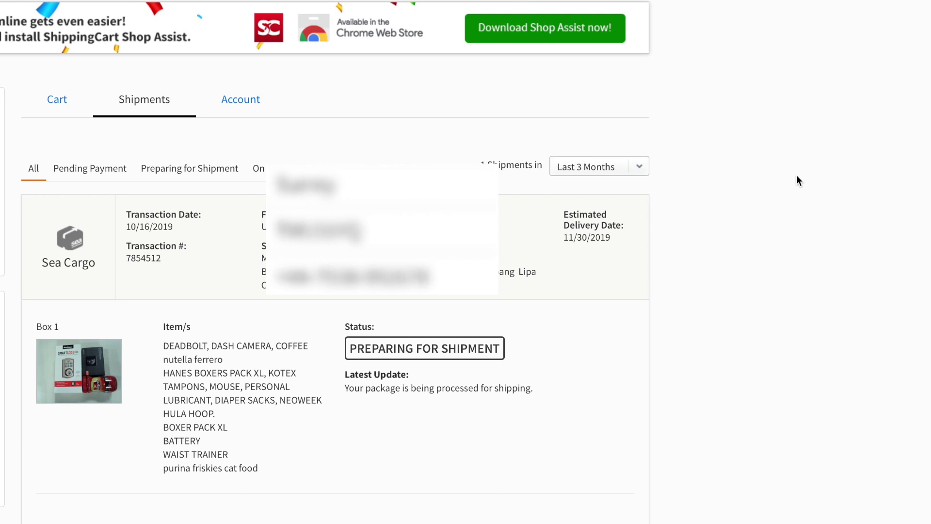
# Step: Filter shipments by Pending Payment, then Preparing for Shipment, then On its Way
pyautogui.click(70, 172)
pyautogui.click(146, 172)
pyautogui.click(259, 168)
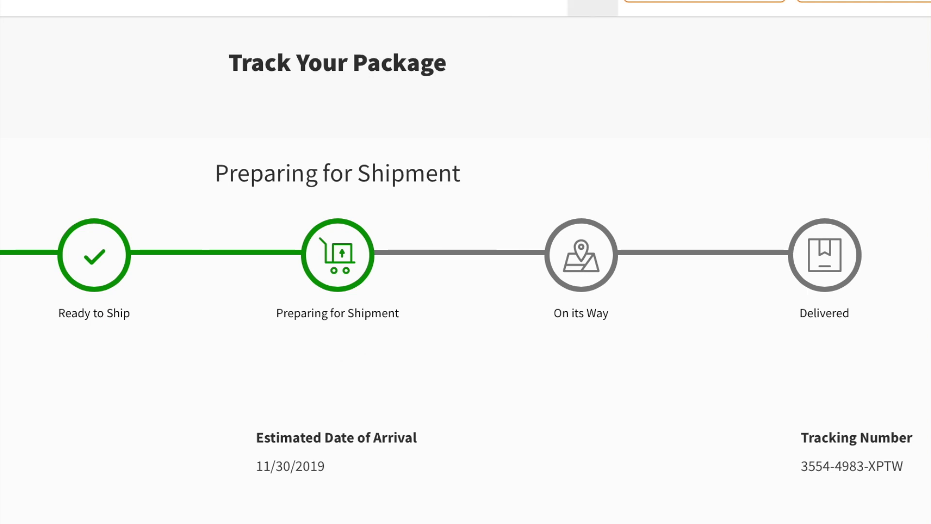
# Step: Scroll the On its Way shipment list to inspect the shipment
pyautogui.scroll(-1, 560, 475)
pyautogui.scroll(1, 560, 475)
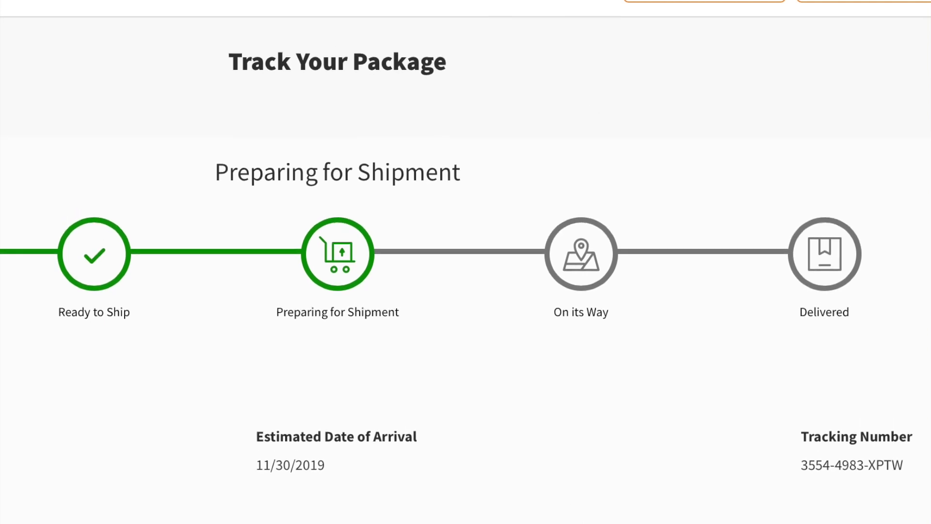